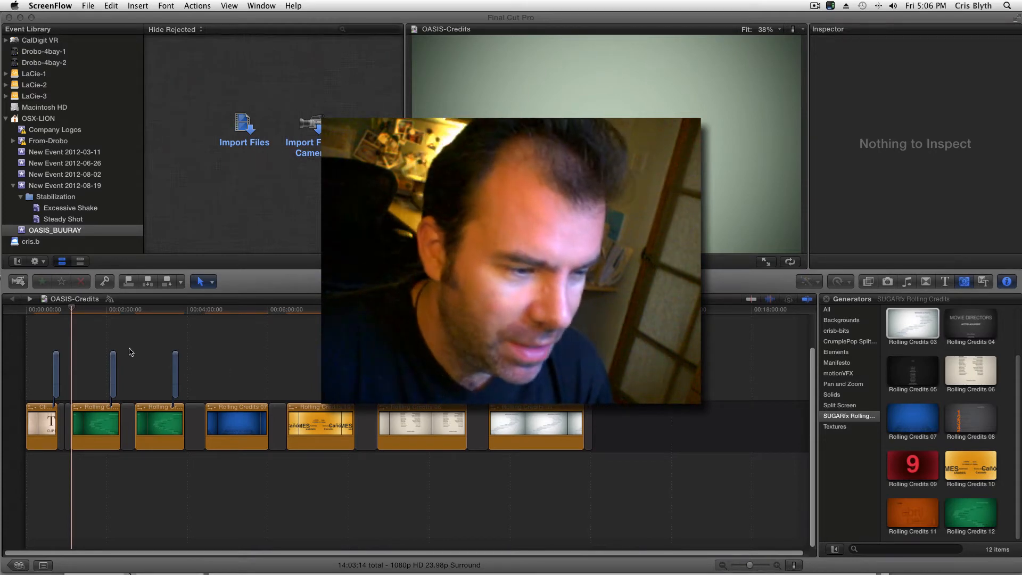
Step: Move the playhead back to the start of the first green Rolling Credits clip in the timeline
click(87, 312)
click(86, 312)
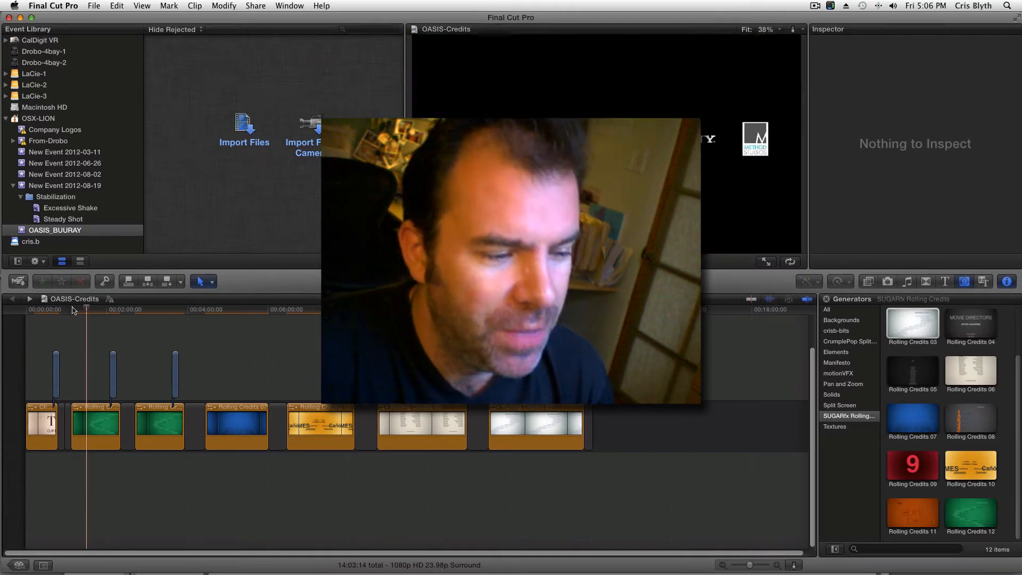
click(75, 312)
click(81, 309)
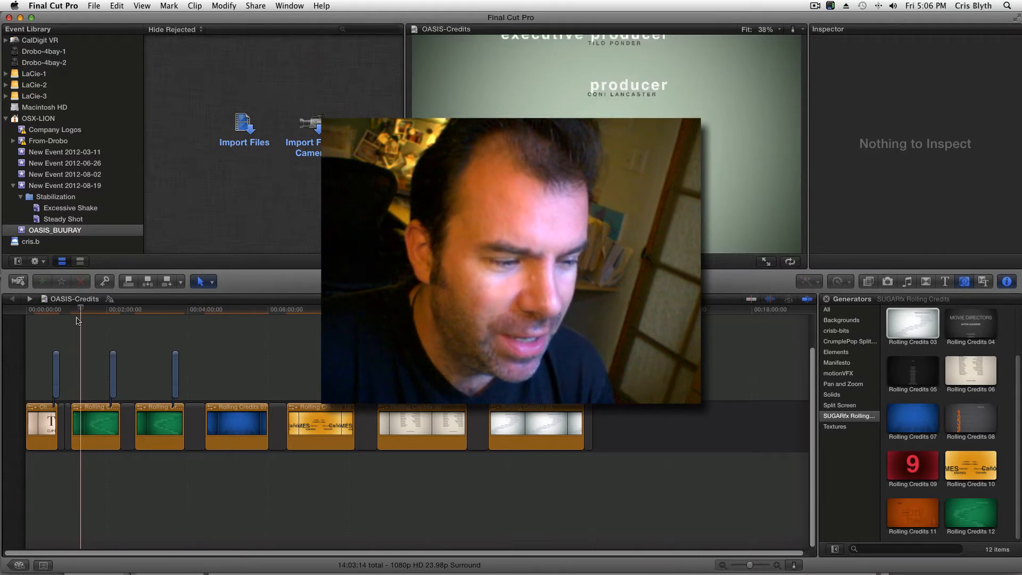
click(73, 309)
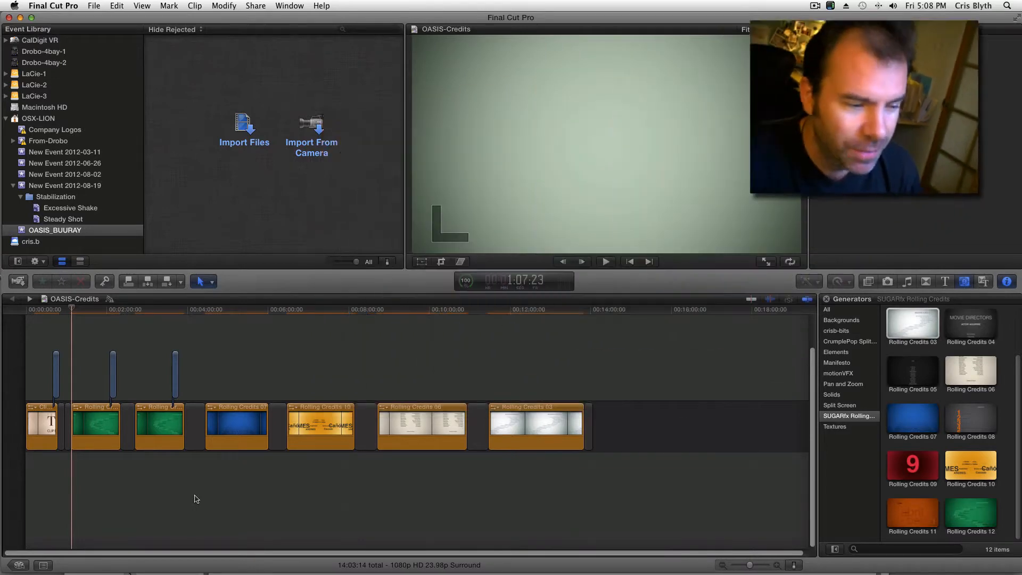
Step: Switch to FxFactory, look through the templates of the SUGARfx Rolling Credits plug-in, and close its window
key(super+Tab)
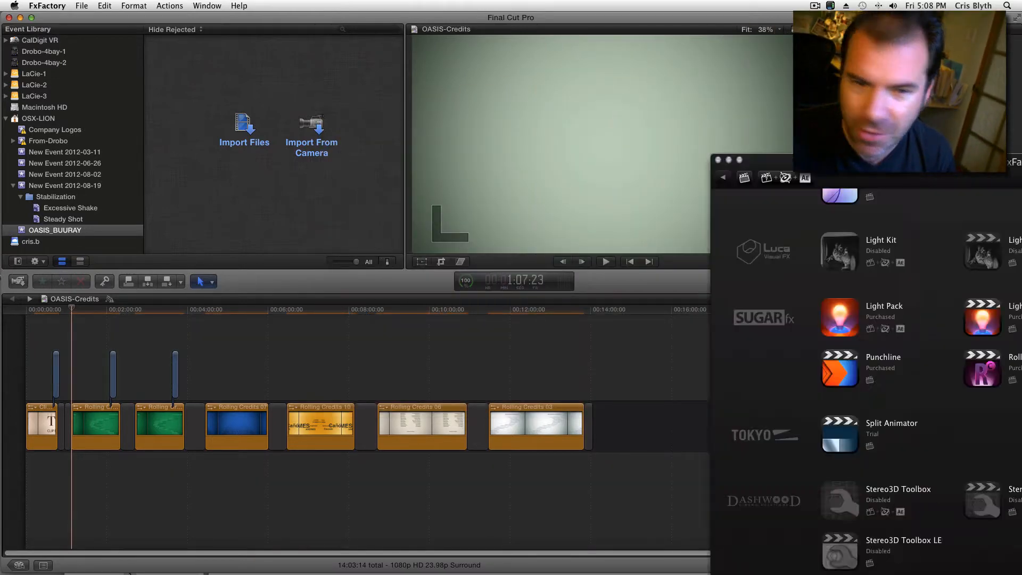
drag(966, 165, 406, 54)
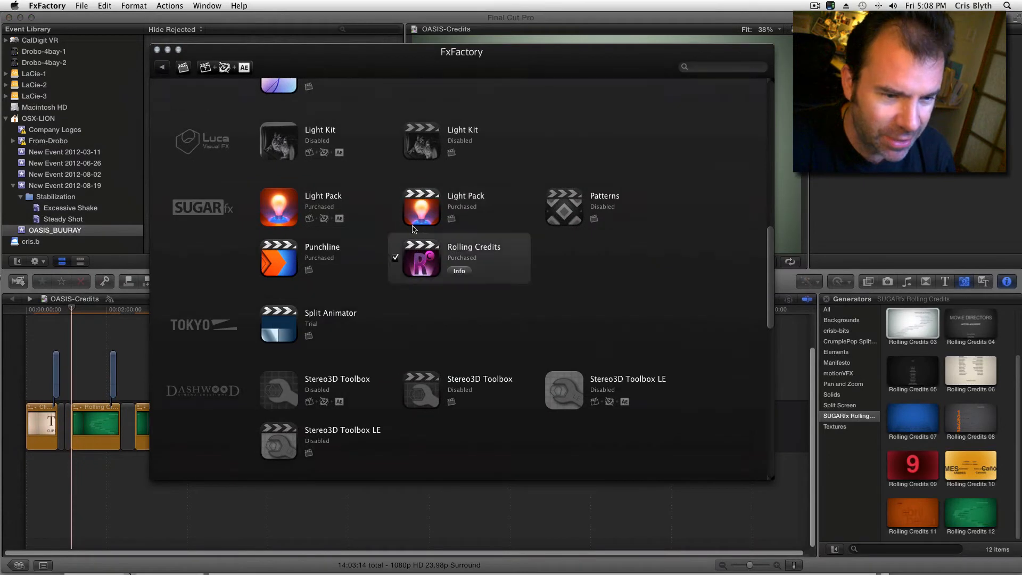
click(459, 271)
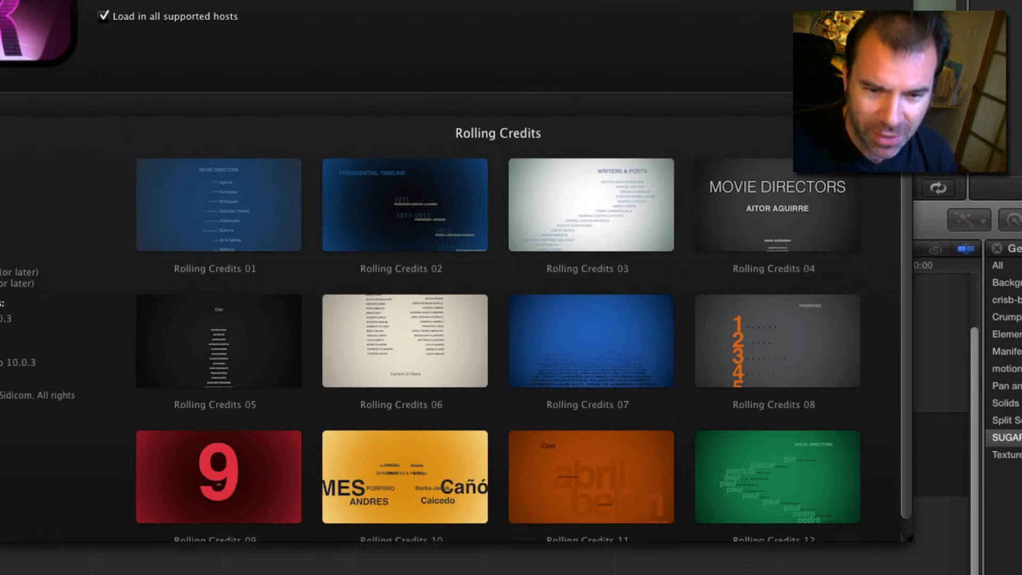
mouse_move(907, 162)
mouse_down()
mouse_move(908, 235)
mouse_move(908, 160)
mouse_up()
scroll(894, 221, down, 2)
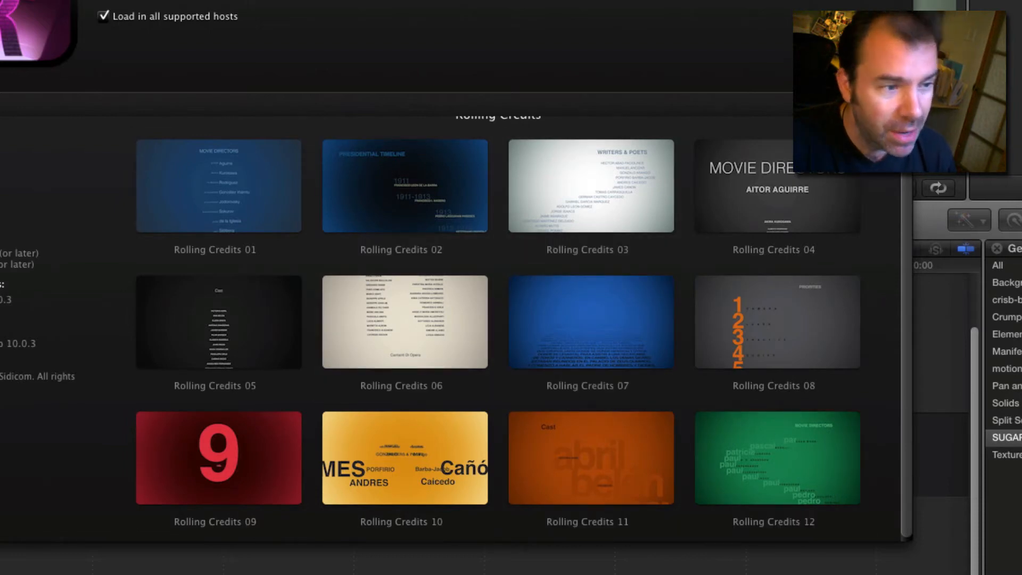
key(super+w)
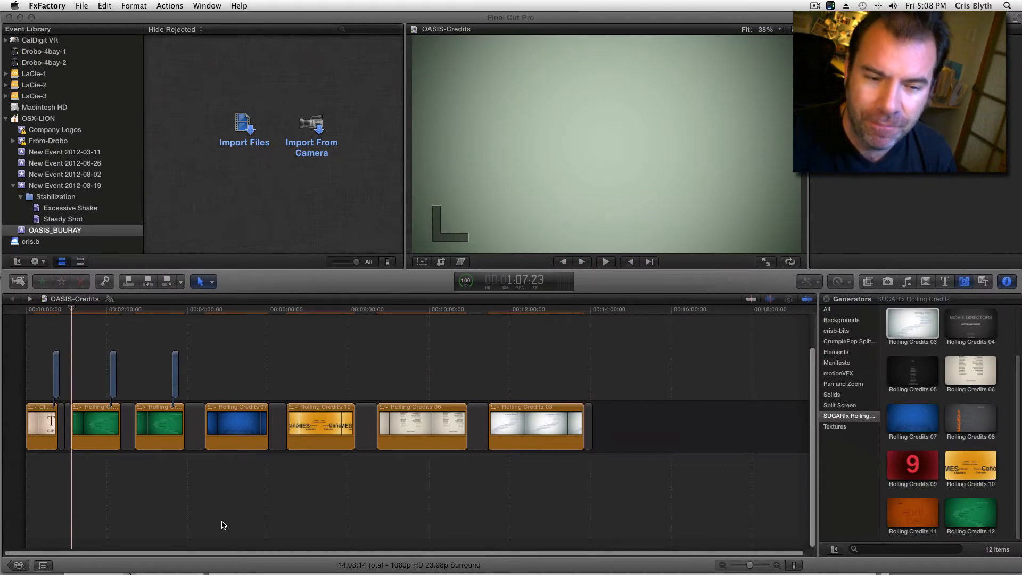
Step: Play a few seconds of the plain white-on-black credits clip at the beginning of the OASIS-Credits timeline
click(36, 318)
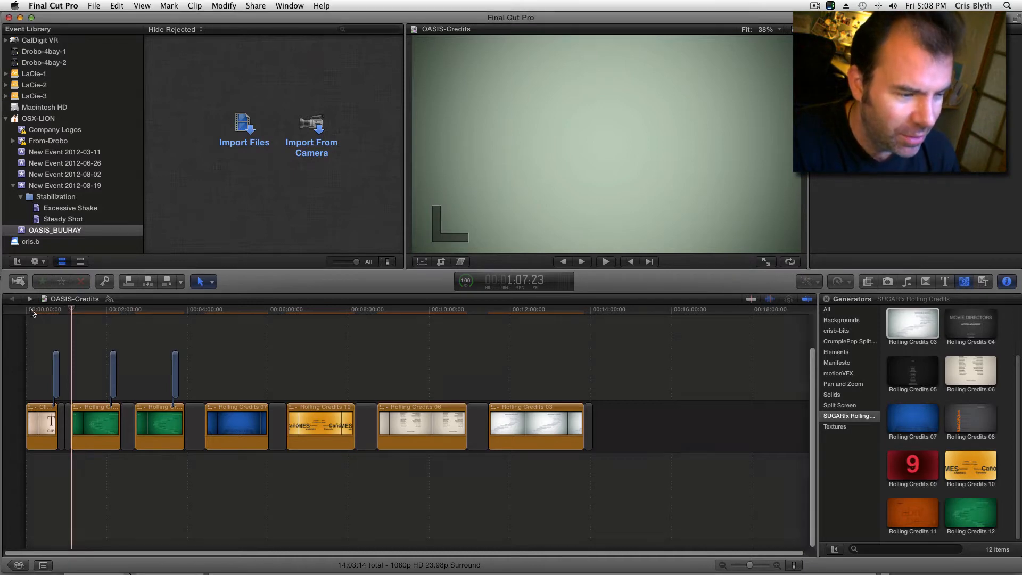
click(31, 320)
key(space)
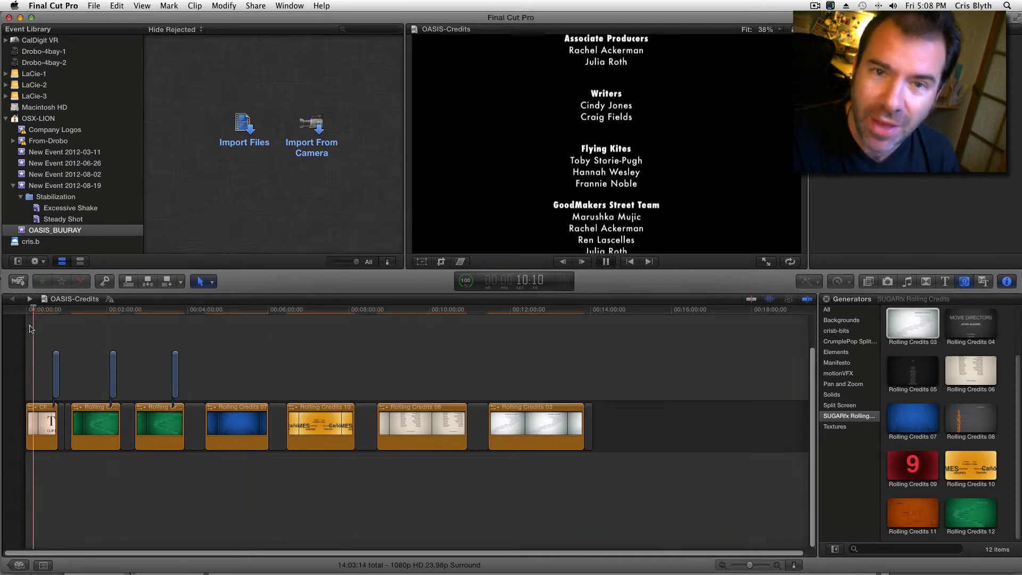
key(space)
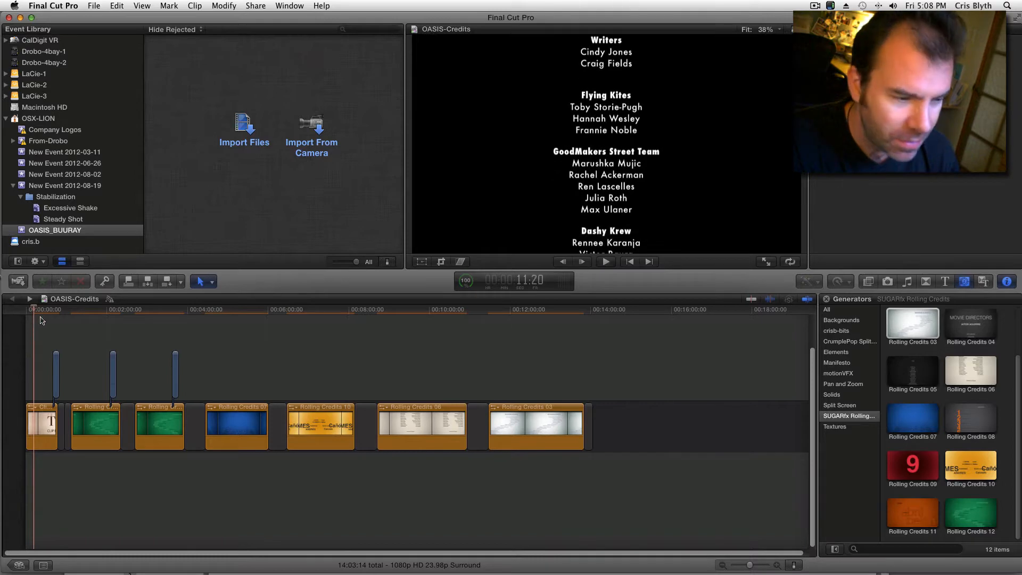
Step: Play back the first green Rolling Credits clip from just before its start and stop partway through the scroll
click(68, 314)
key(space)
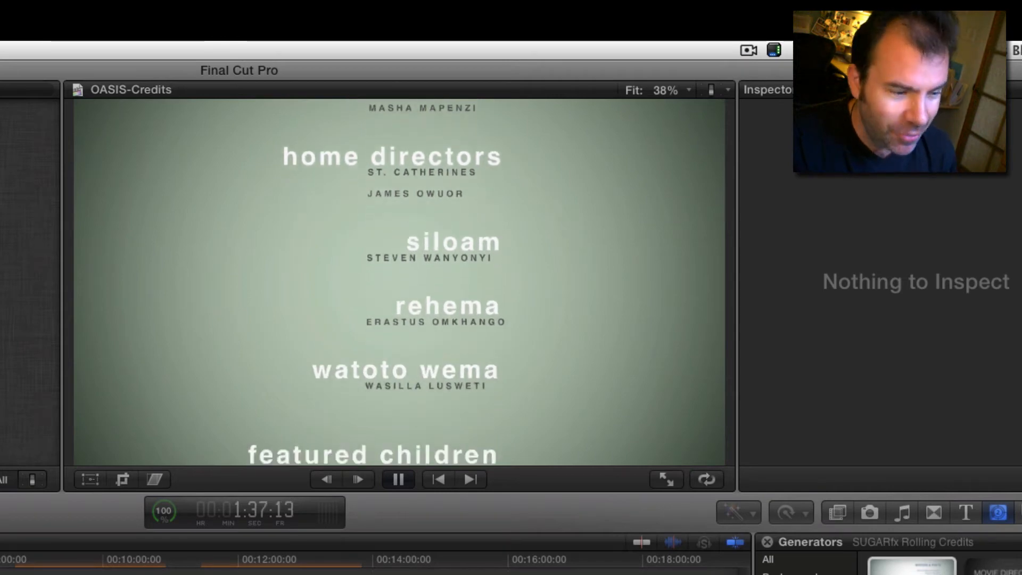
key(space)
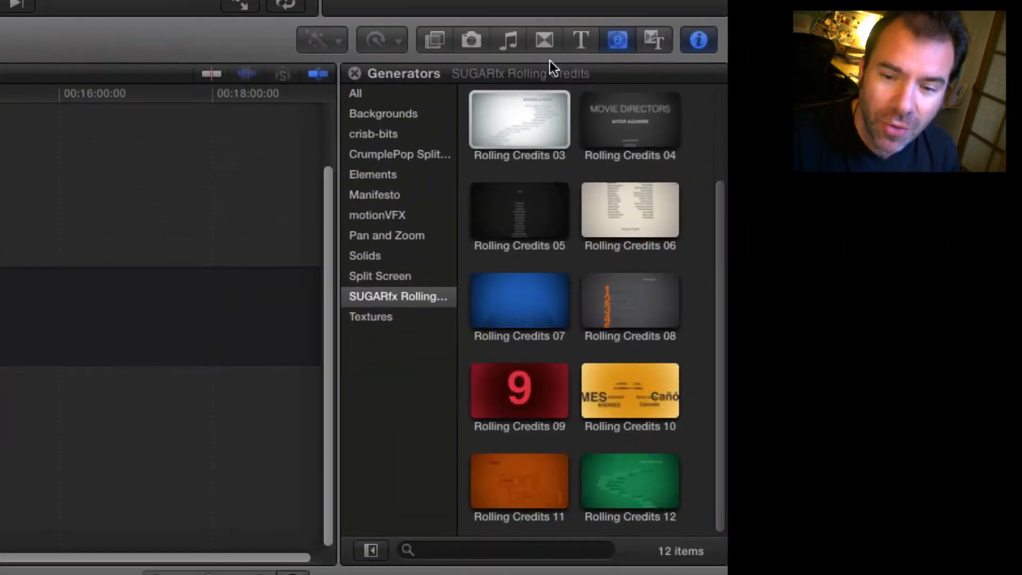
Step: View the SUGARfx Punchline titles and return to the SUGARfx Rolling Credits generators
click(580, 39)
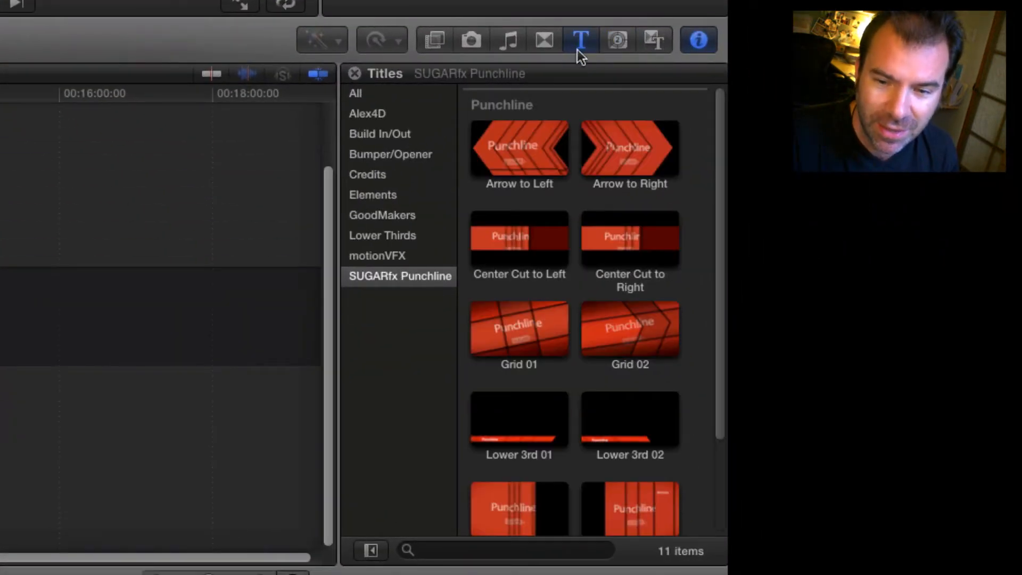
click(618, 40)
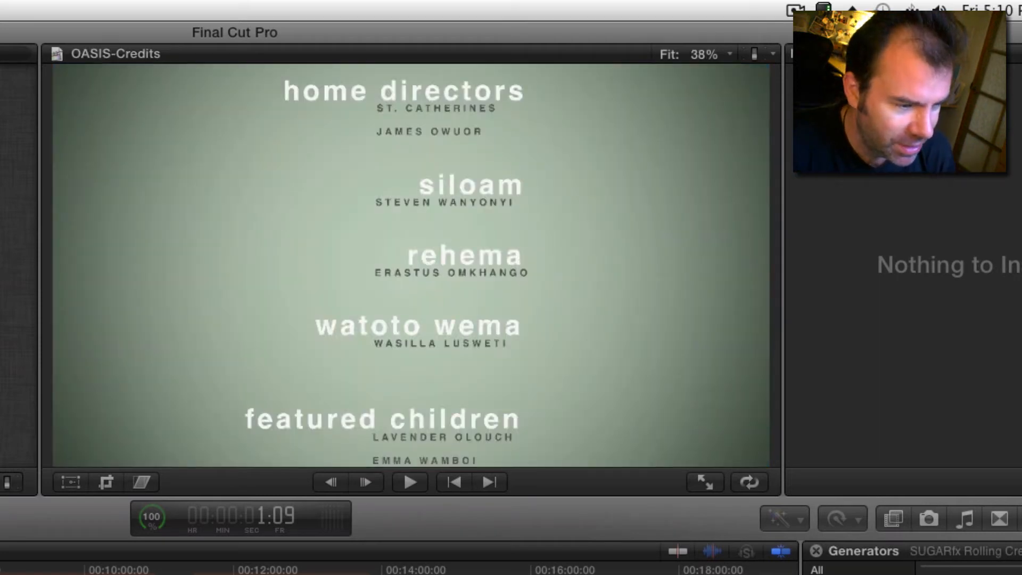
Step: Play a short section of the rolling credits around the Flying Kites and GoodMakers Street Team entries
key(l)
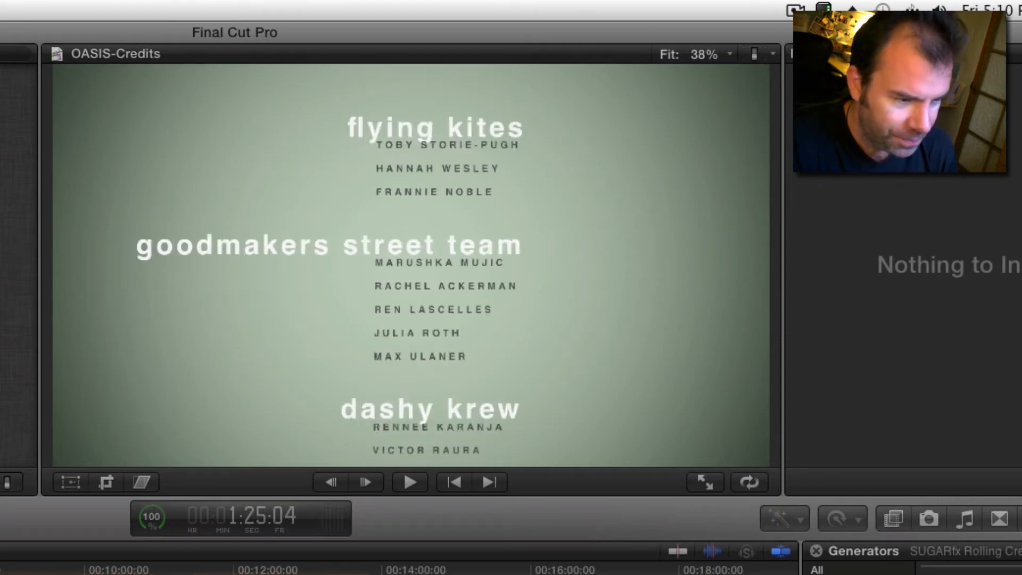
key(space)
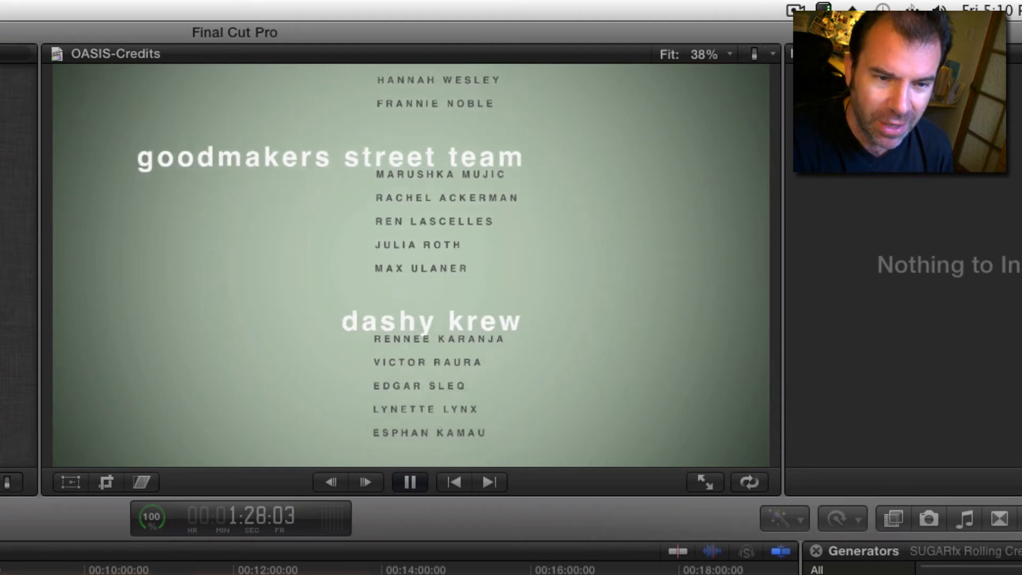
key(space)
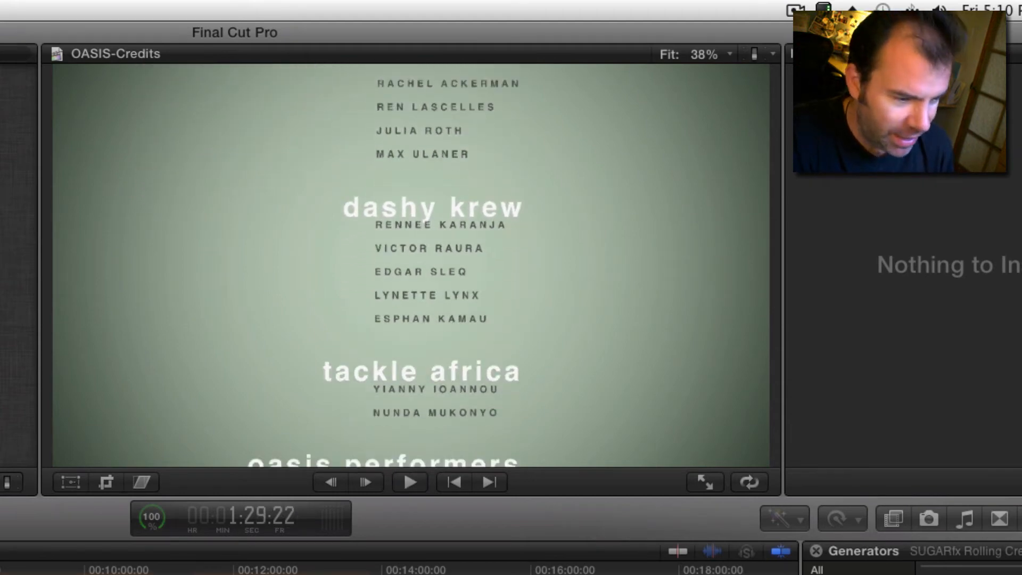
Step: Select the first green Rolling Credits clip and open its credits text for editing
click(1, 573)
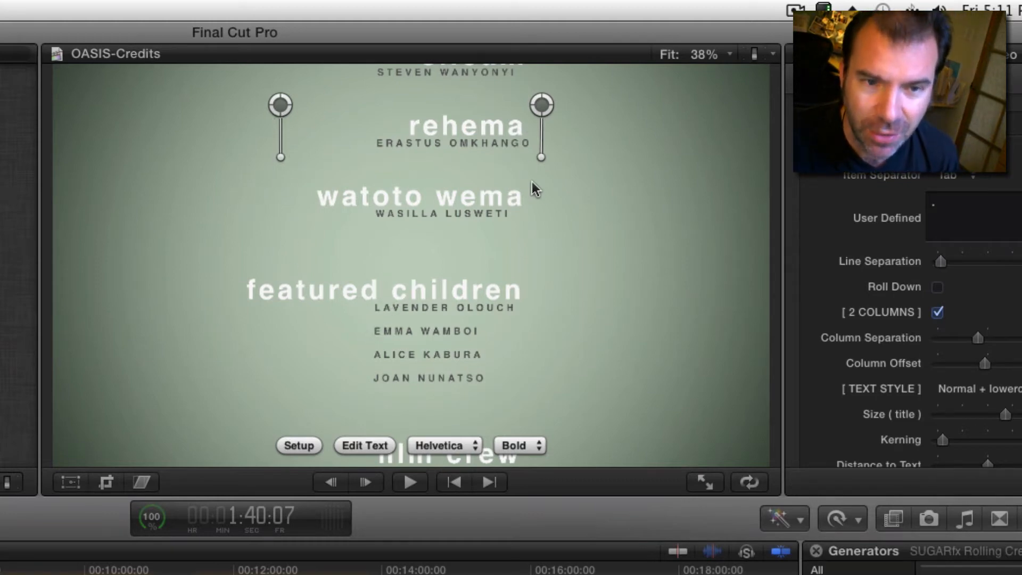
click(367, 445)
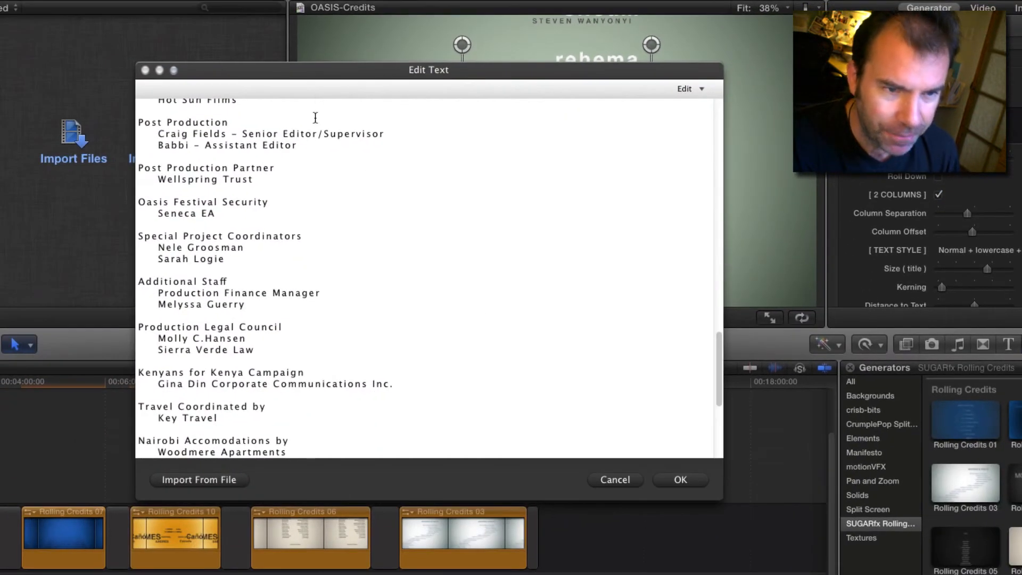
drag(334, 74, 240, 62)
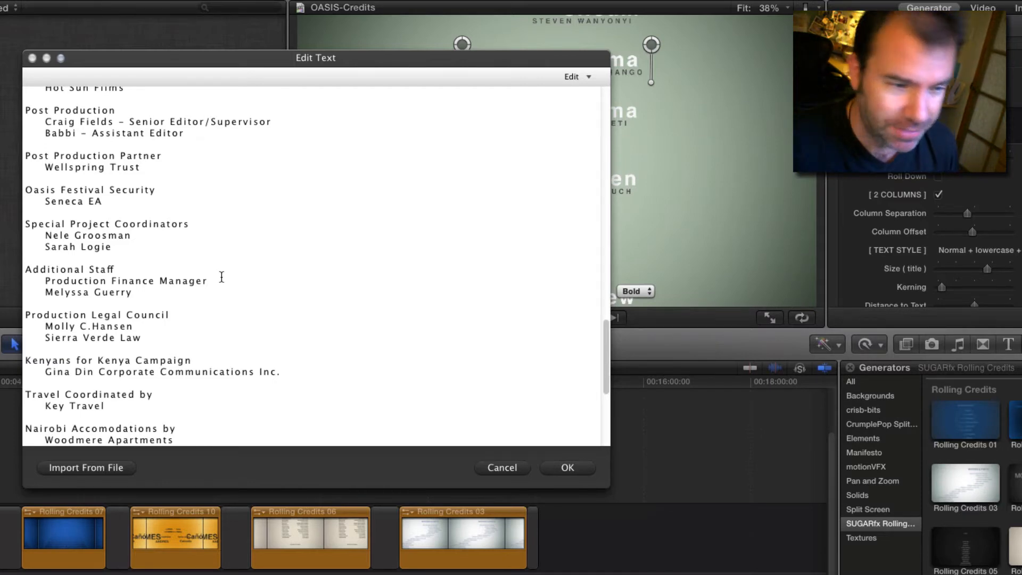
Step: Review the credits text down to the closing thank-you lines, check the available editing commands, and return to the beginning
drag(603, 354, 598, 394)
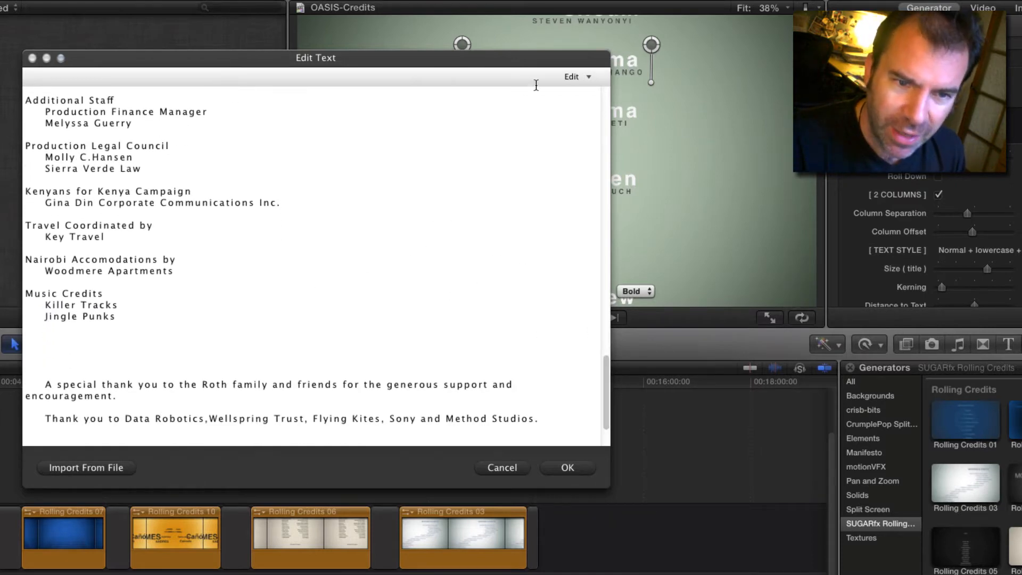
click(575, 78)
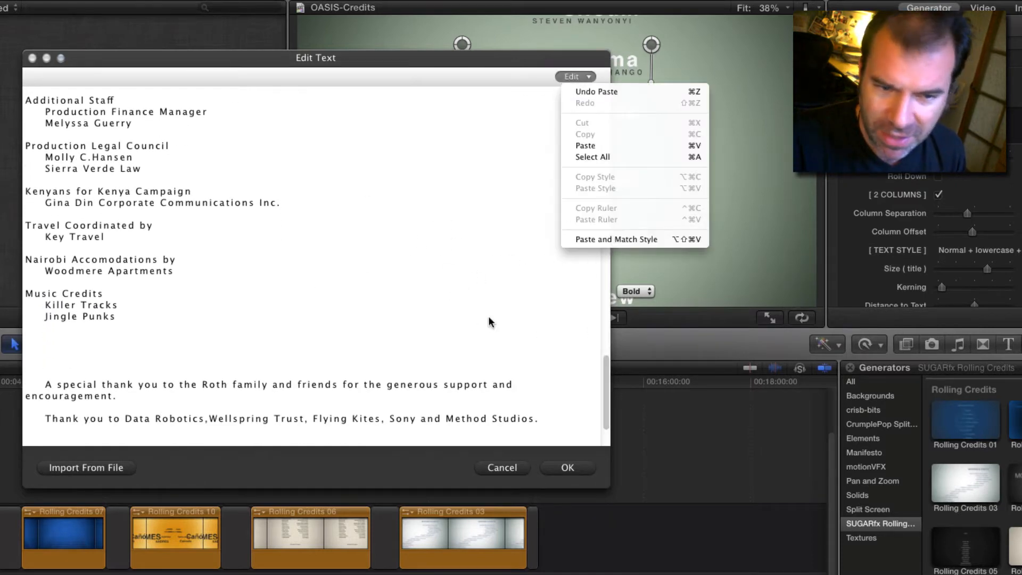
click(159, 95)
drag(603, 394, 574, 106)
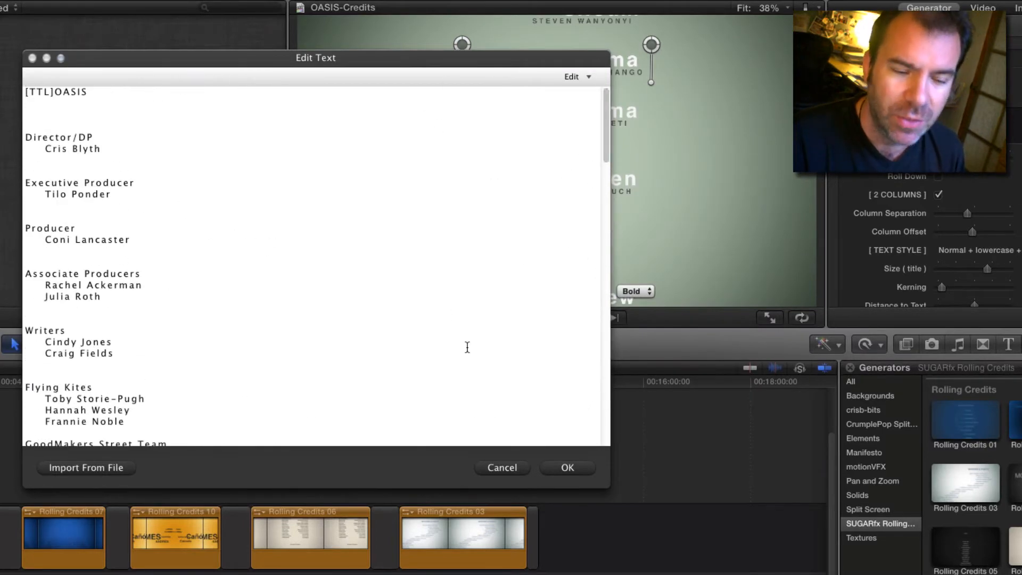
Step: Examine the text formatting by highlighting the tab indents before names and the Associate Producers heading
click(65, 332)
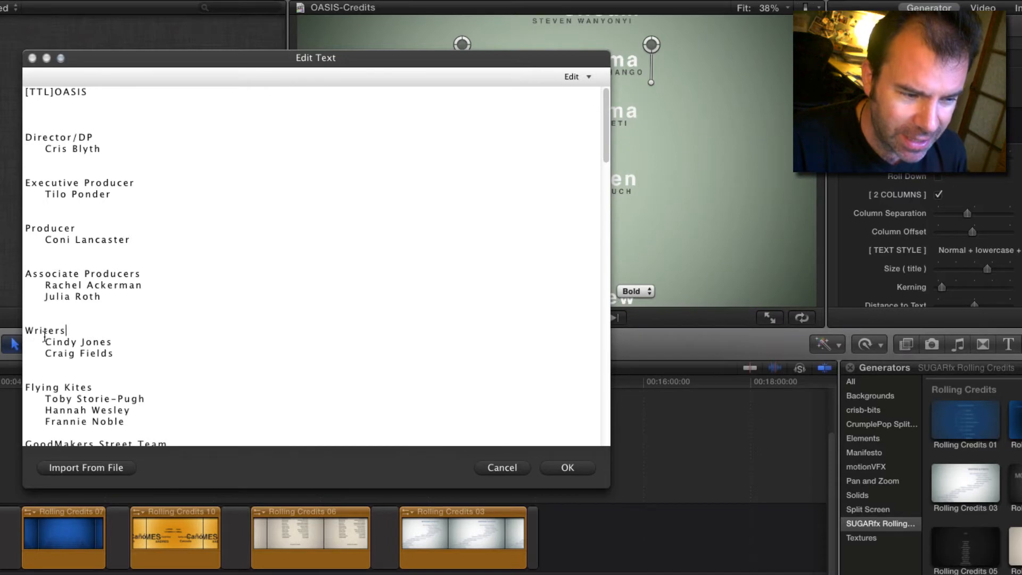
drag(45, 341, 28, 353)
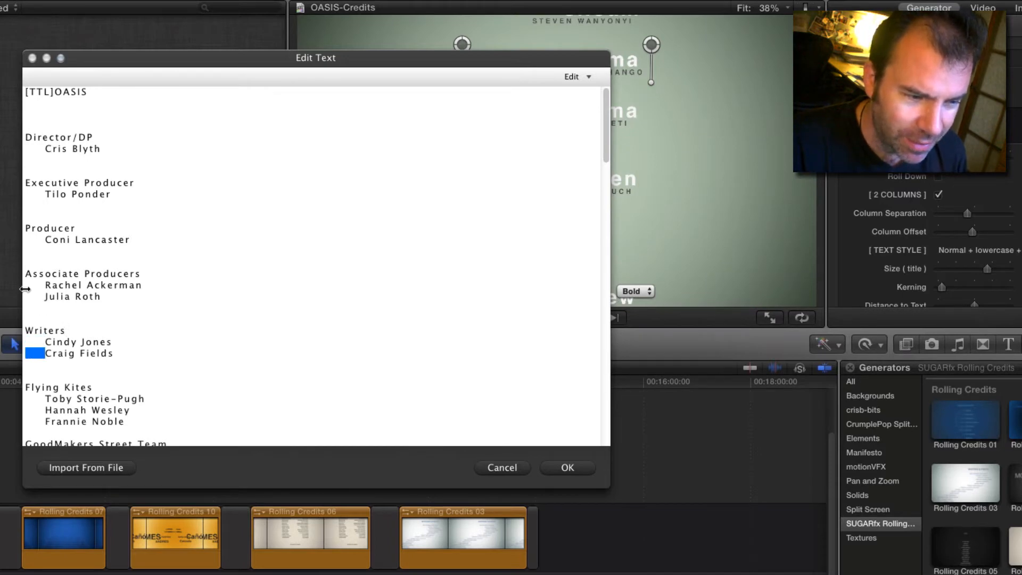
drag(44, 286, 24, 286)
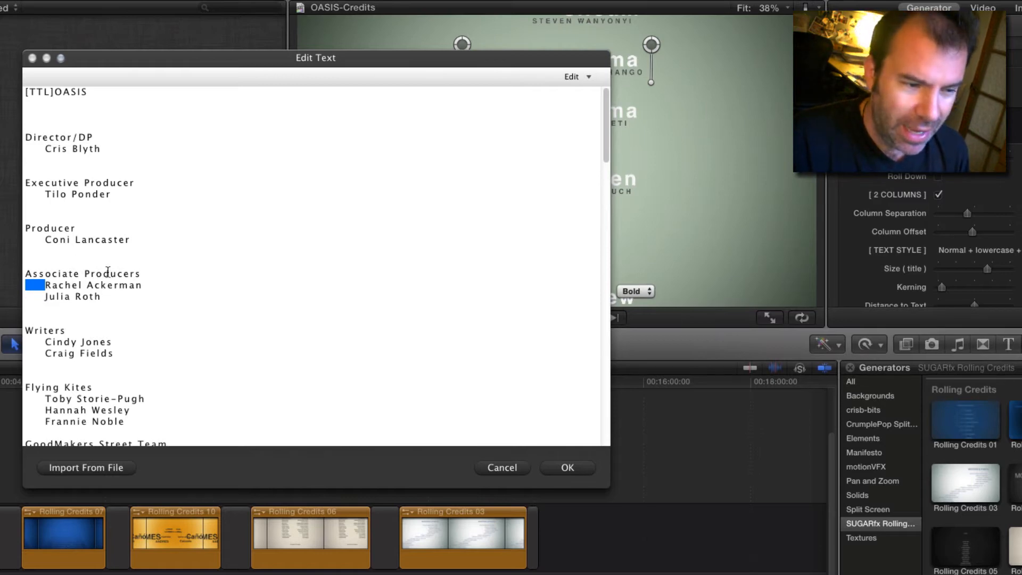
drag(141, 273, 24, 273)
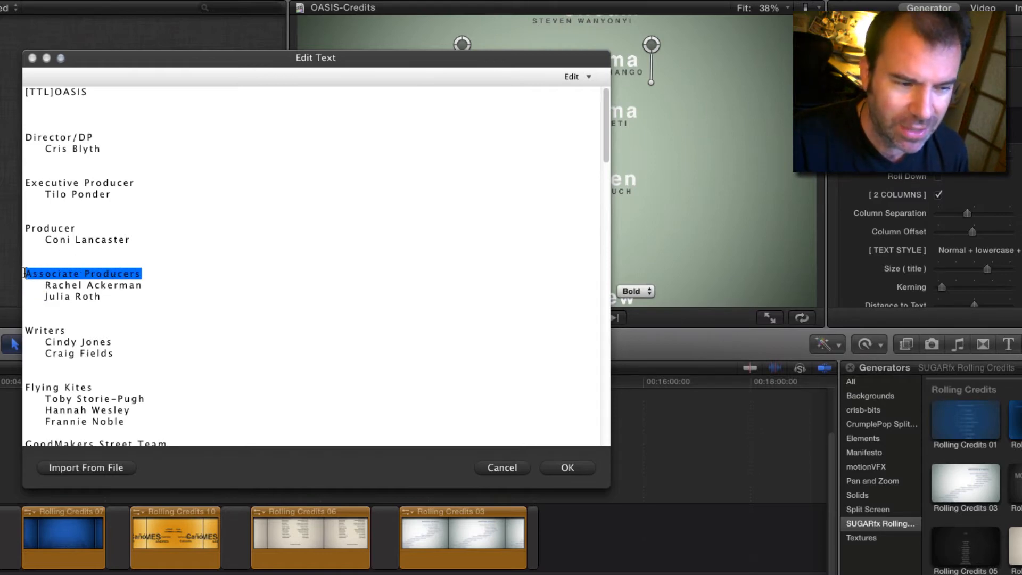
click(134, 260)
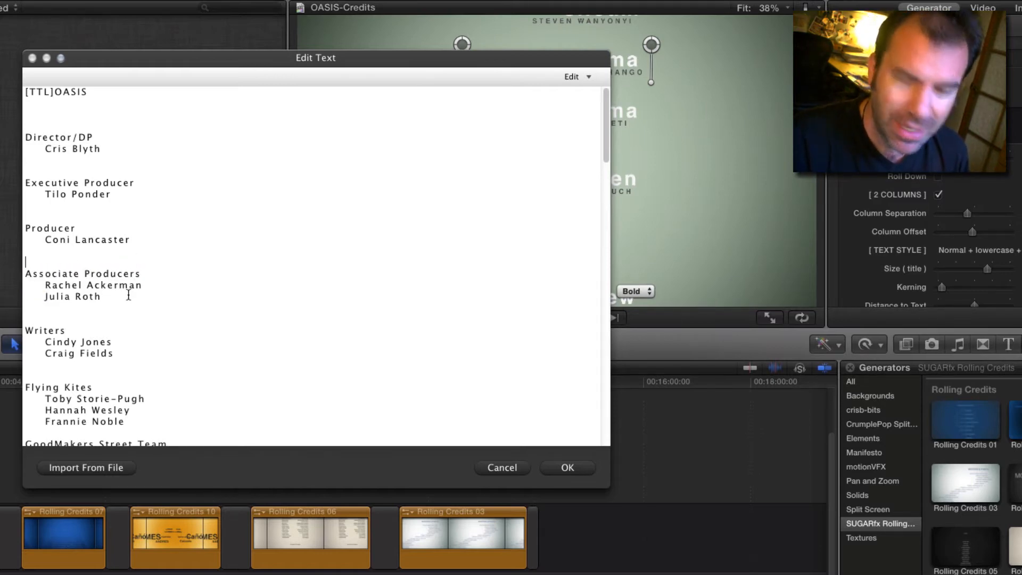
Step: Delete the trailing space after the name listed under Watoto Wema in the credits text
drag(267, 57, 283, 367)
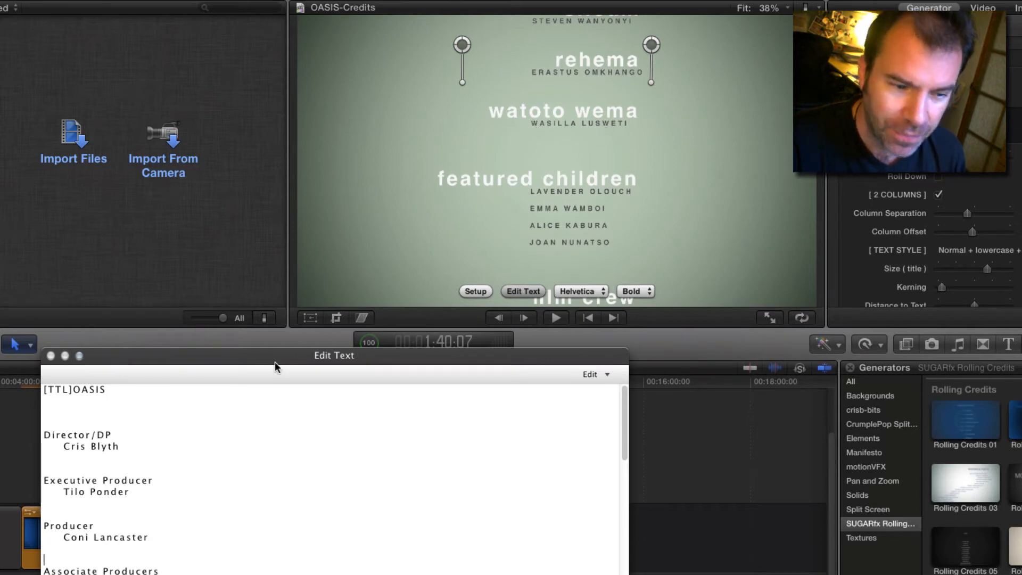
drag(272, 363, 110, 66)
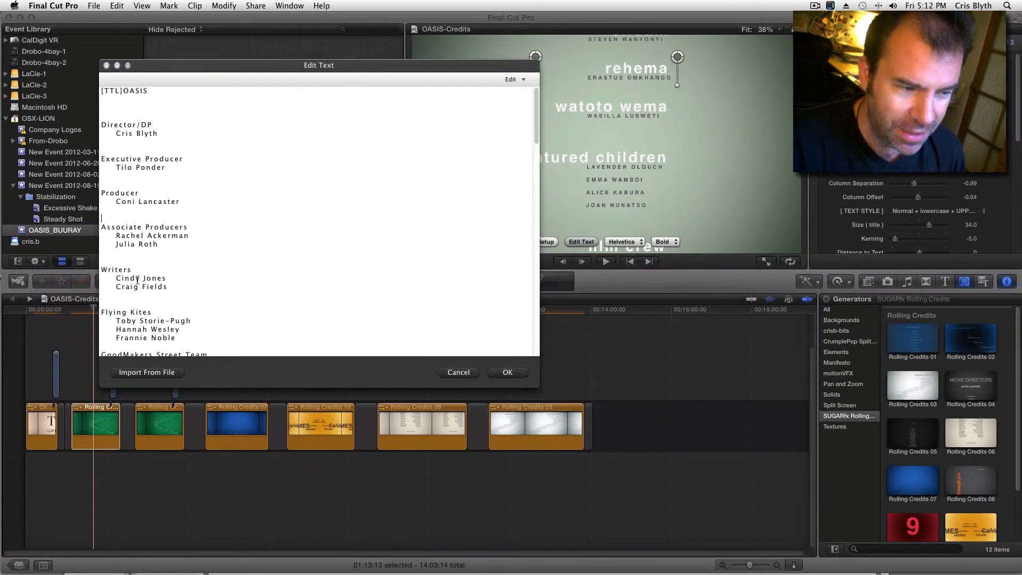
scroll(536, 124, down, 3)
scroll(535, 125, up, 3)
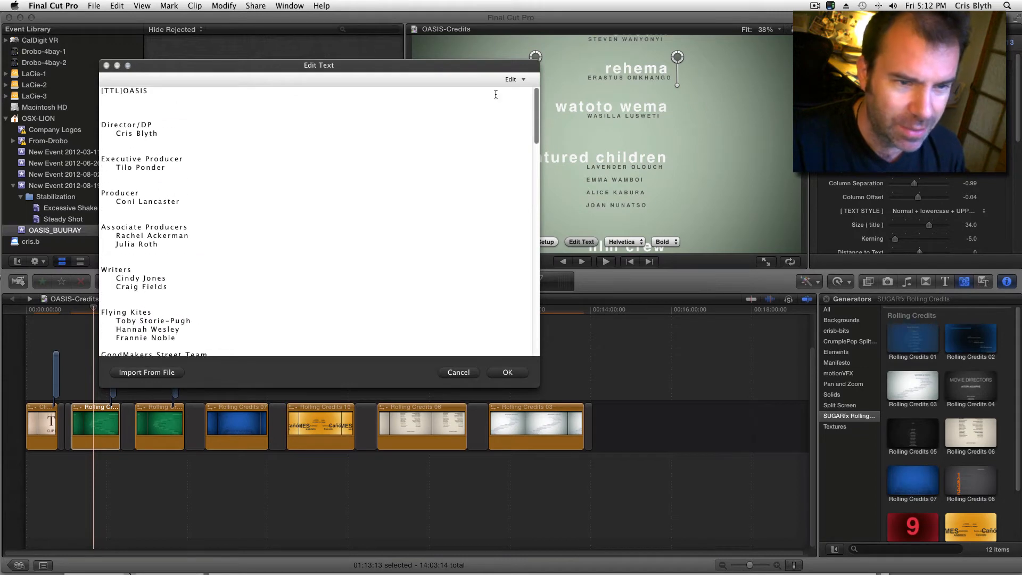
drag(439, 70, 419, 100)
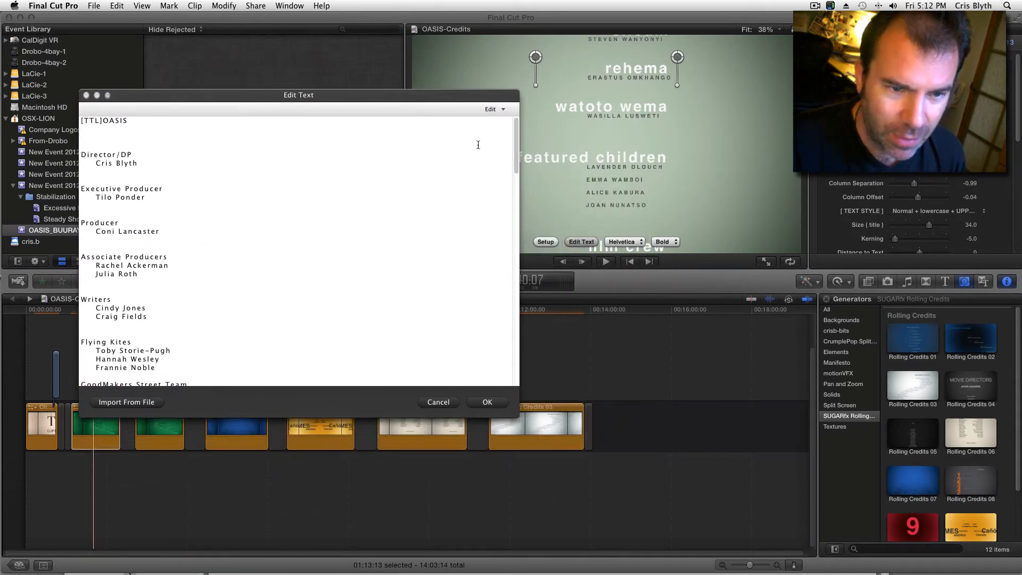
drag(514, 145, 522, 249)
click(177, 188)
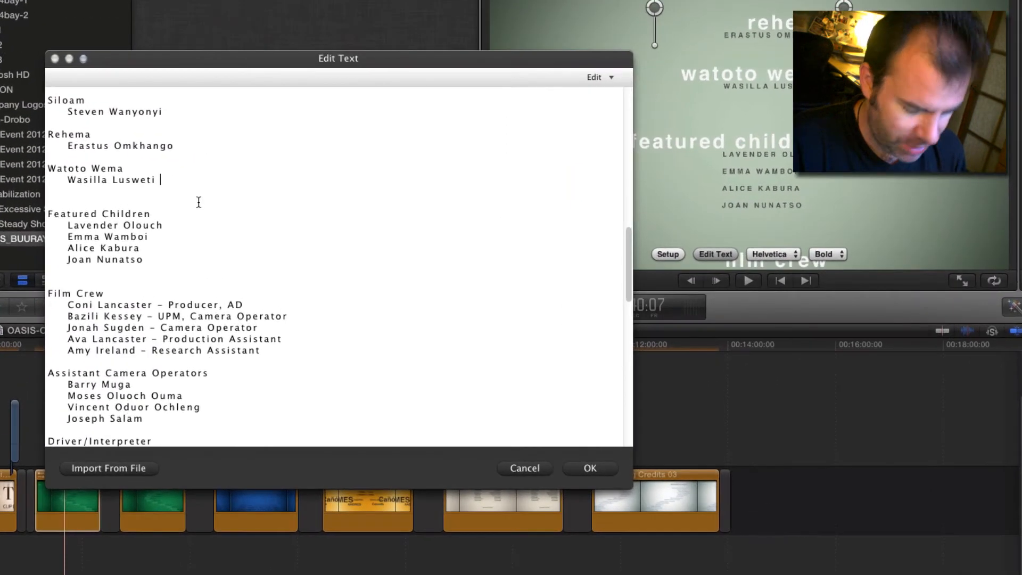
key(BackSpace)
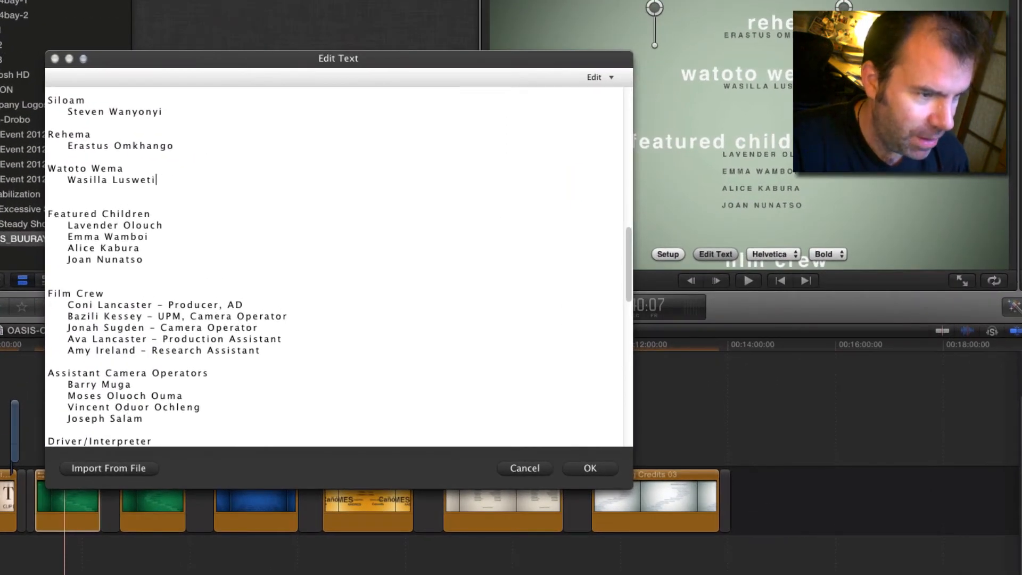
Step: Add a second name on a new line beneath the existing one under Watoto Wema and apply the credits text
key(Return)
text(CFris)
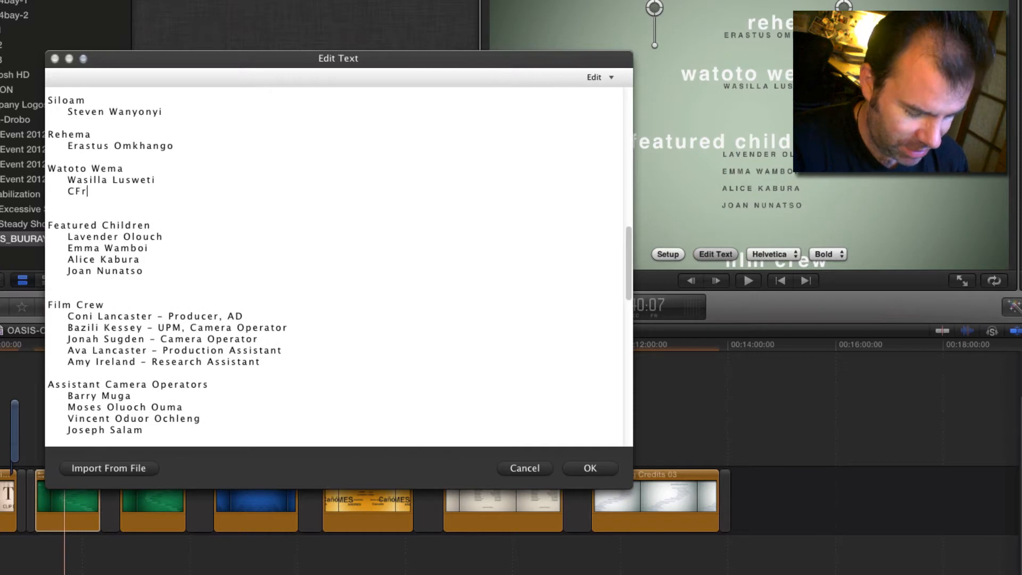
key(BackSpace)
key(BackSpace)
key(BackSpace)
key(BackSpace)
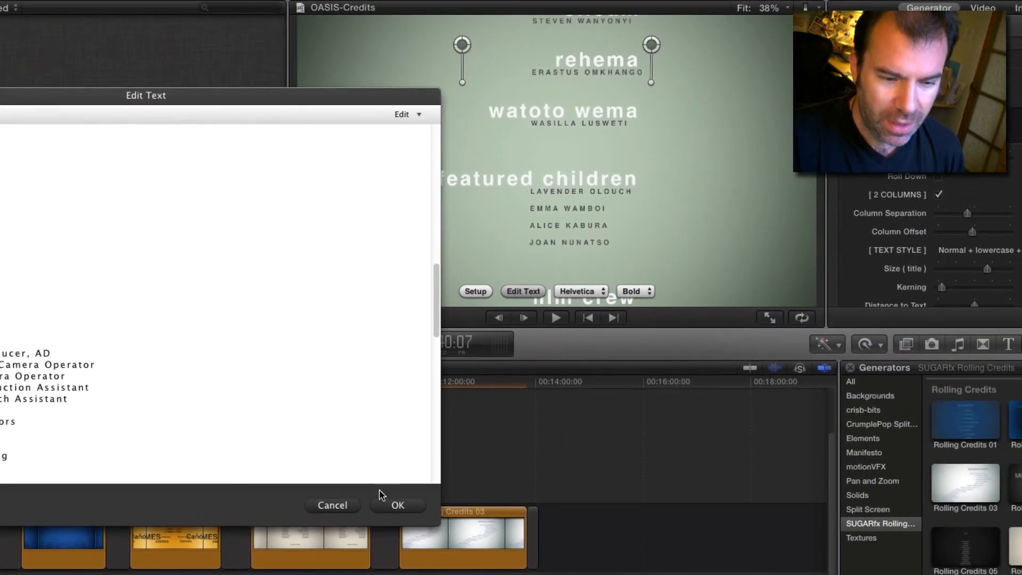
click(486, 488)
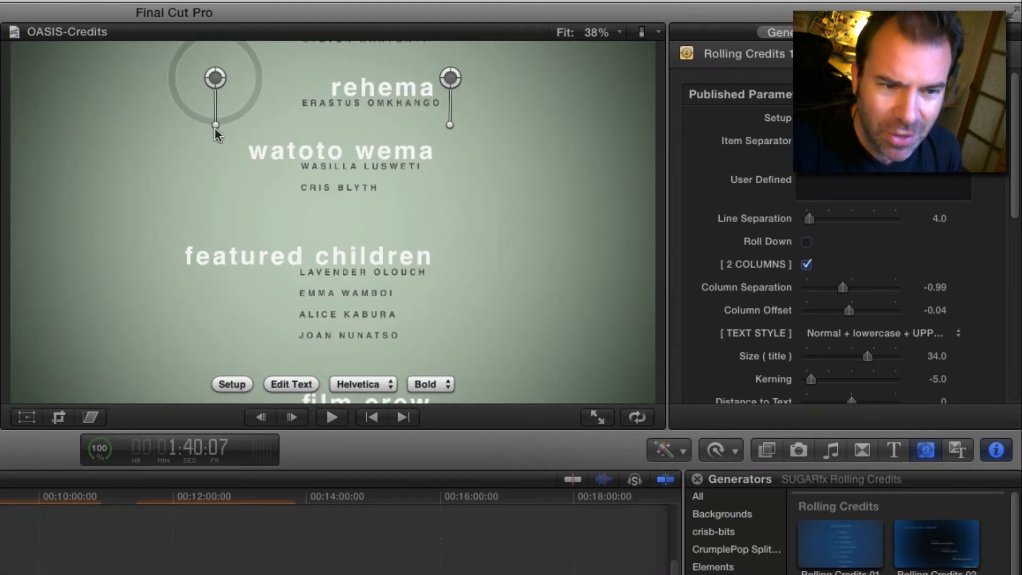
Step: Tilt both on-screen rotation controls slightly off vertical and play the rolling credits
drag(216, 126, 229, 123)
drag(449, 125, 469, 123)
drag(467, 124, 467, 121)
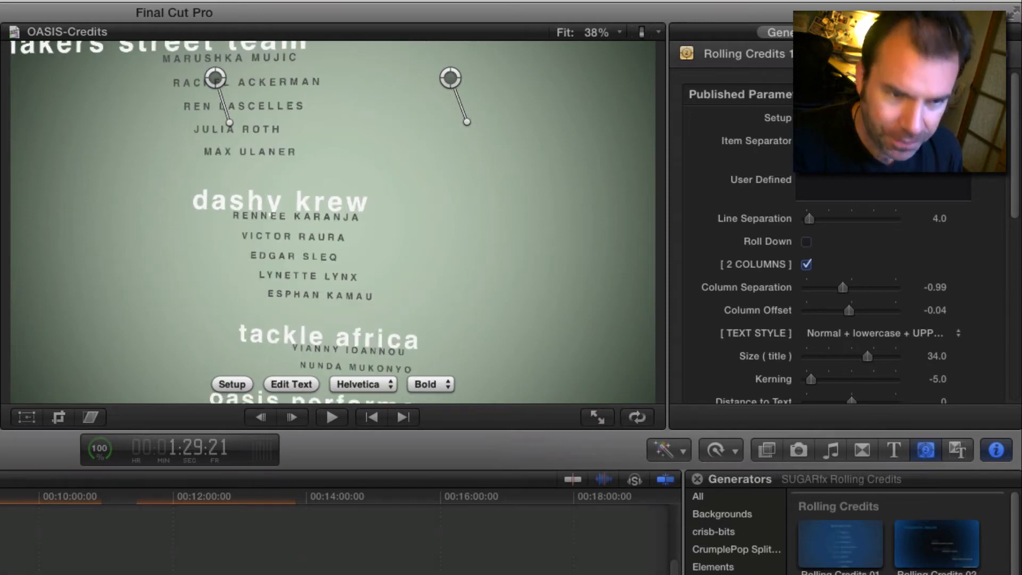
key(space)
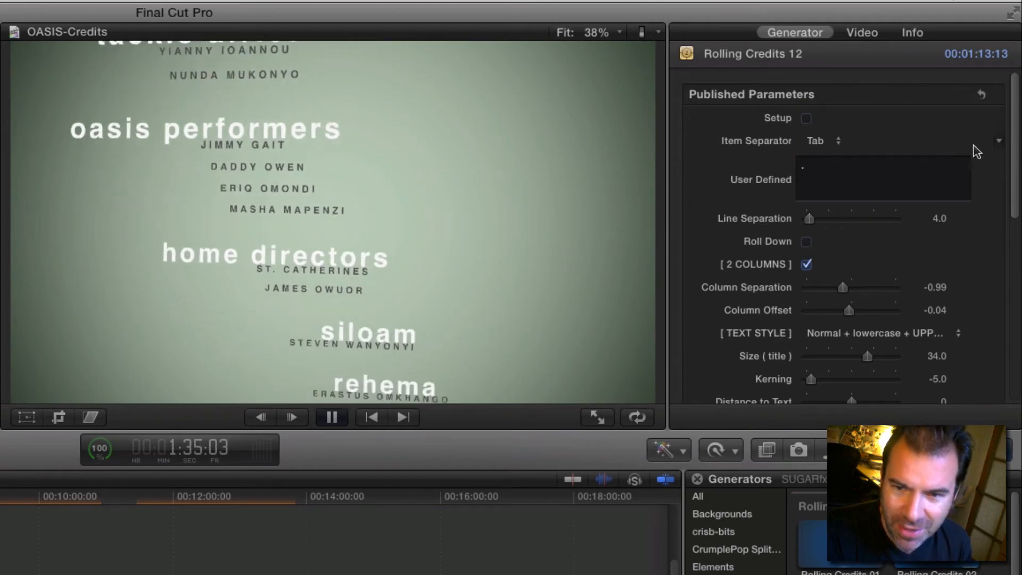
Step: Try an Undulator value of 58.38 with Speed at 55.61 during playback, and return Speed to 0
scroll(984, 213, down, 5)
scroll(1005, 291, down, 5)
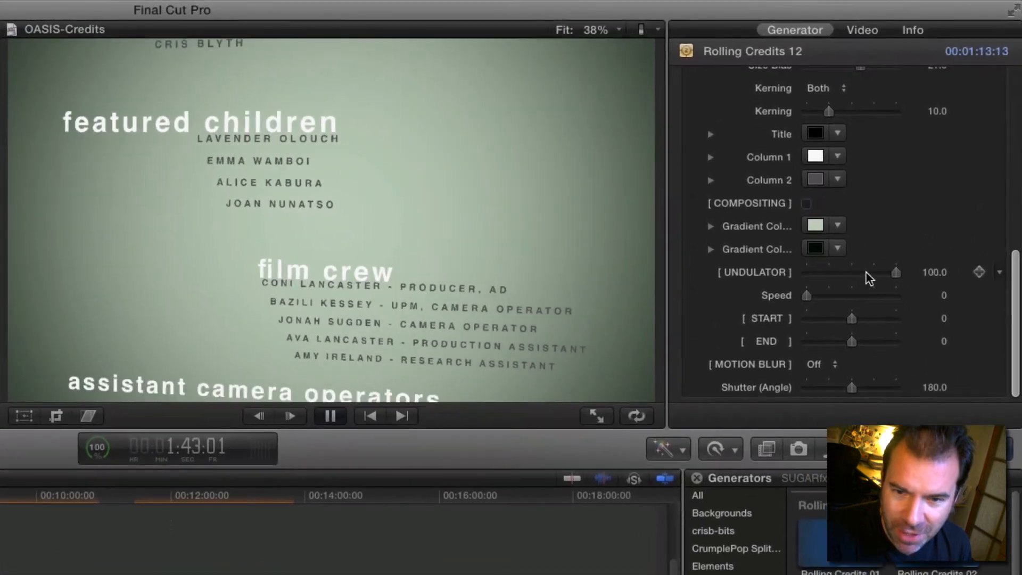
drag(914, 232, 881, 250)
click(856, 296)
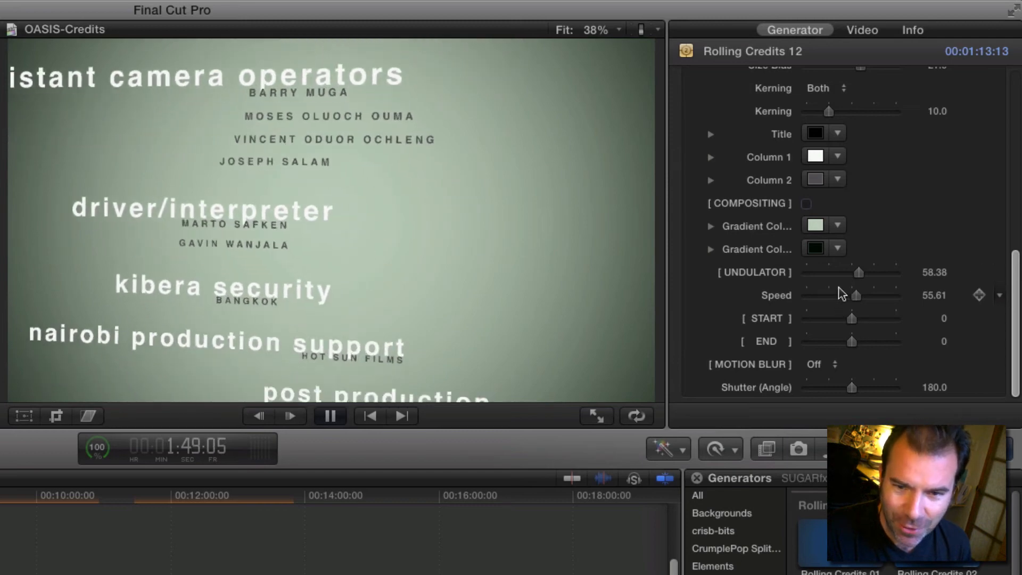
drag(854, 296, 805, 301)
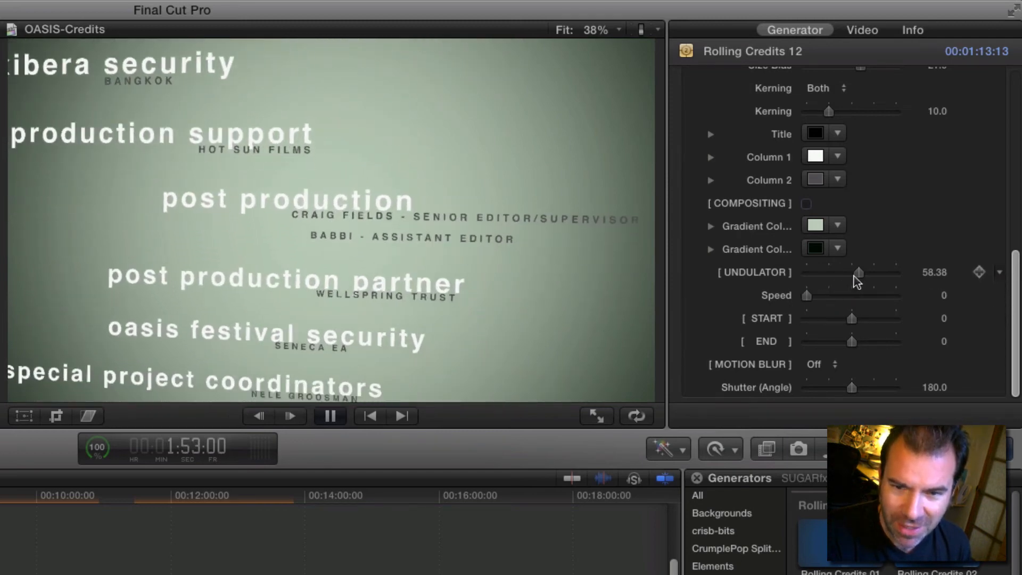
Step: Compare Undulator values of 100 and 0 during playback, leave it at 100, and stop playing
drag(858, 272, 917, 292)
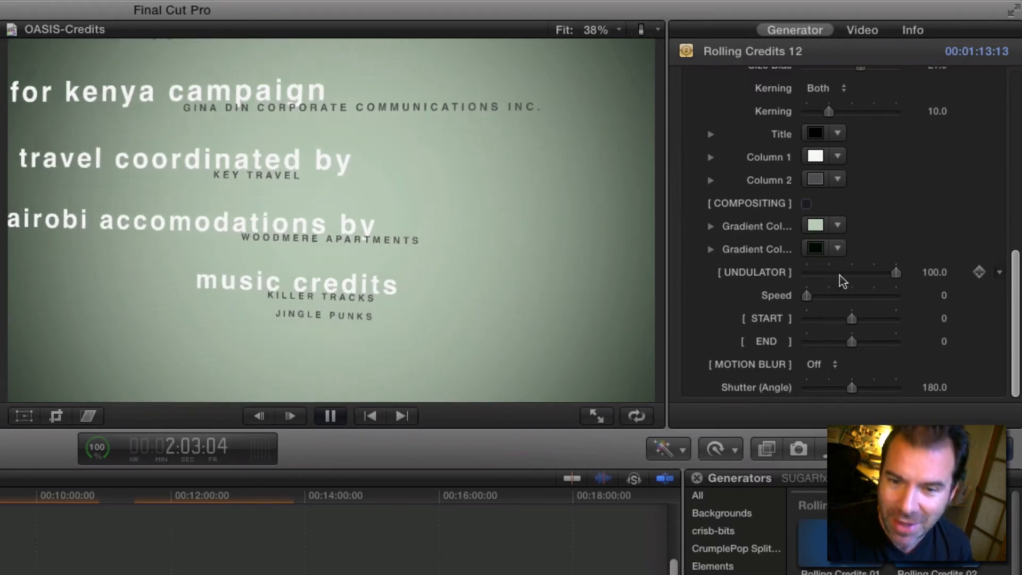
click(818, 273)
drag(791, 271, 788, 272)
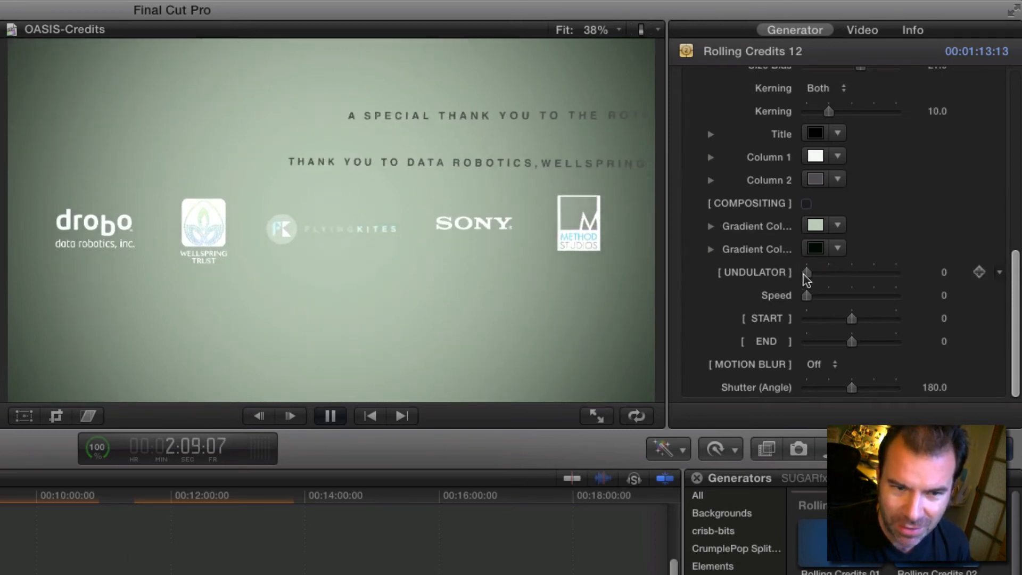
drag(805, 270, 915, 278)
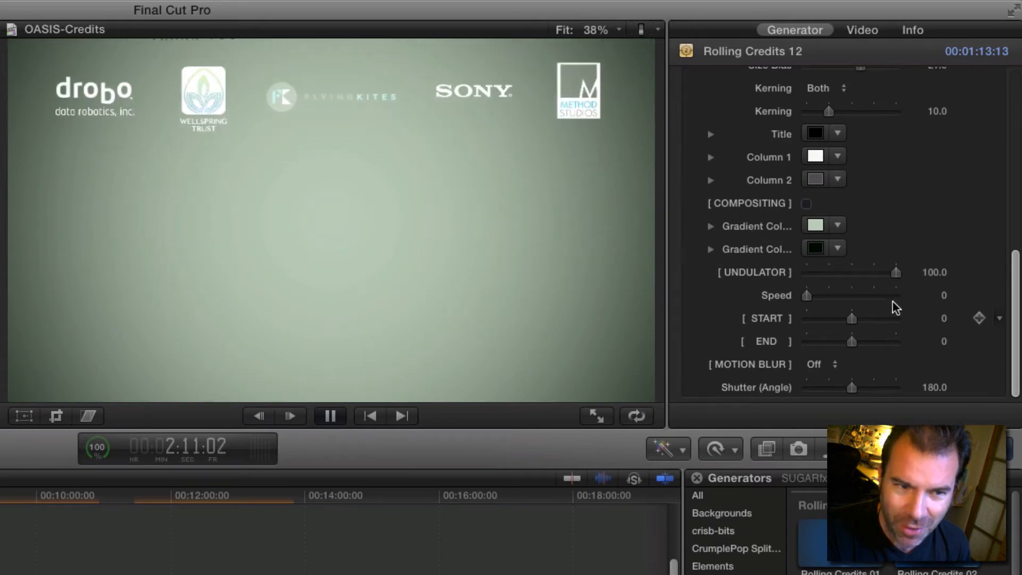
key(space)
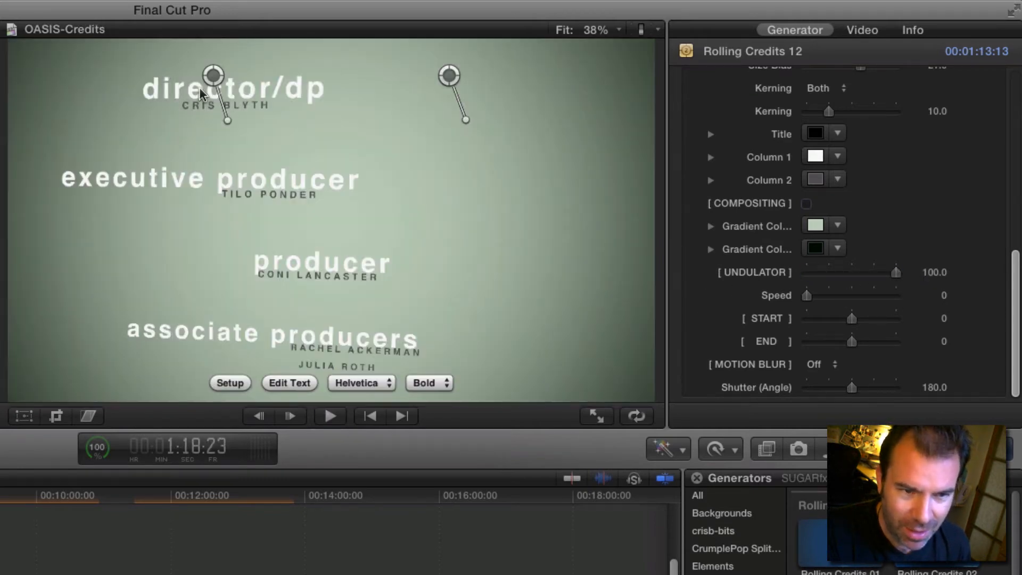
Step: Return both on-screen rotation controls to vertical and play a few seconds of the straightened credits
drag(227, 120, 213, 126)
drag(466, 120, 449, 123)
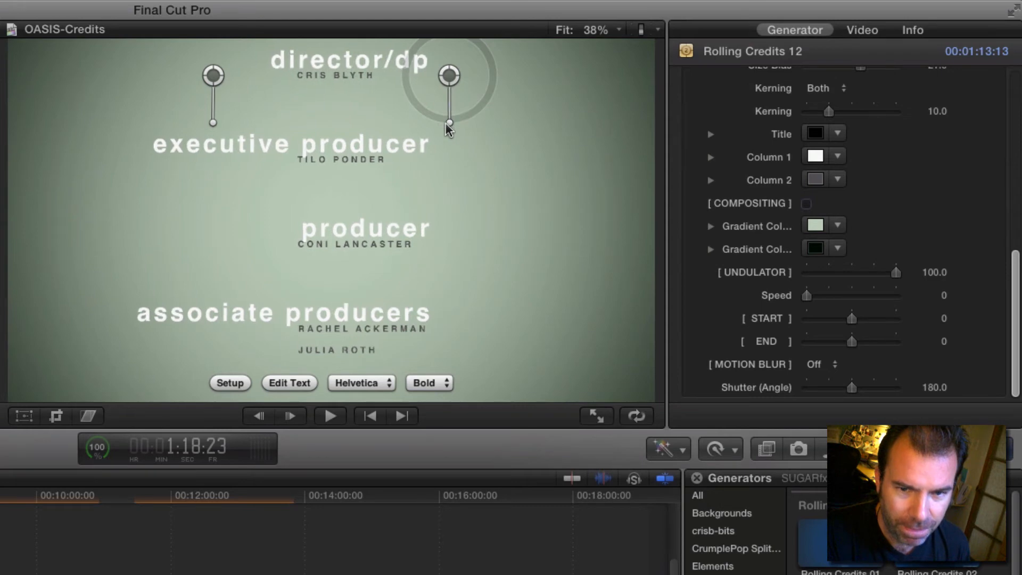
key(space)
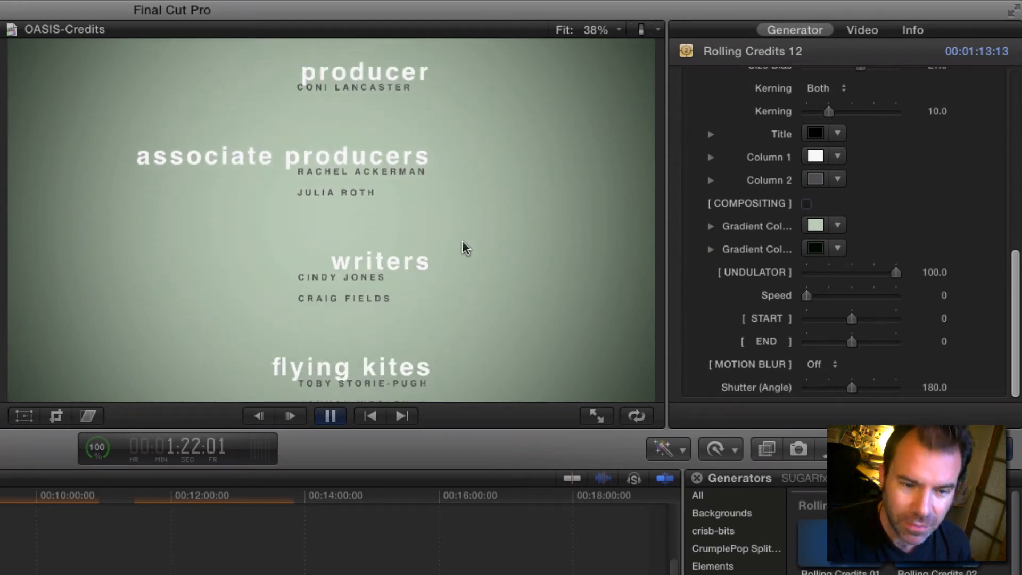
key(space)
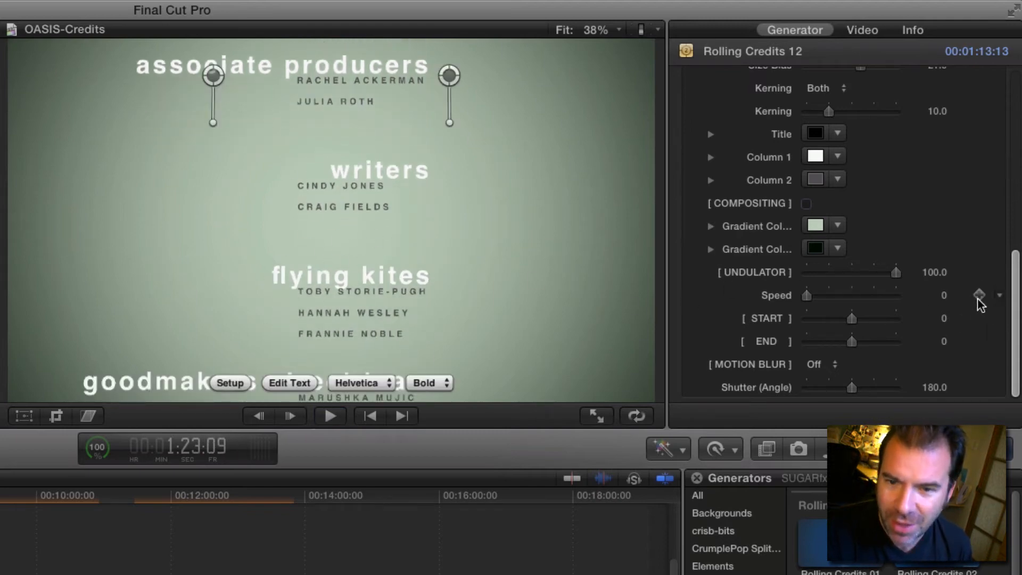
Step: Try wider Column Separation values of 0.95 and 0.51 and play the credits near their beginning
drag(1012, 318, 1012, 204)
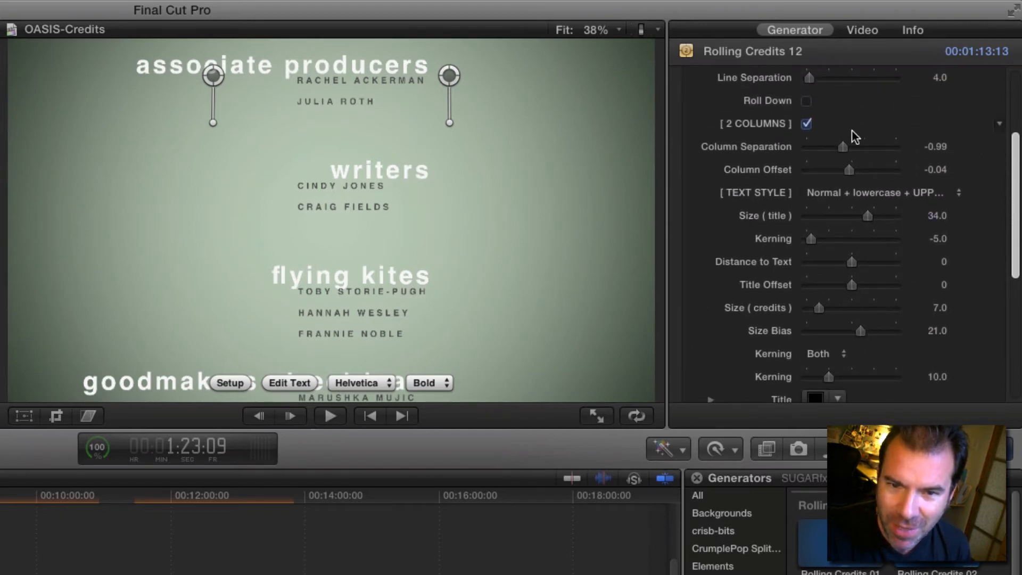
drag(846, 145, 866, 144)
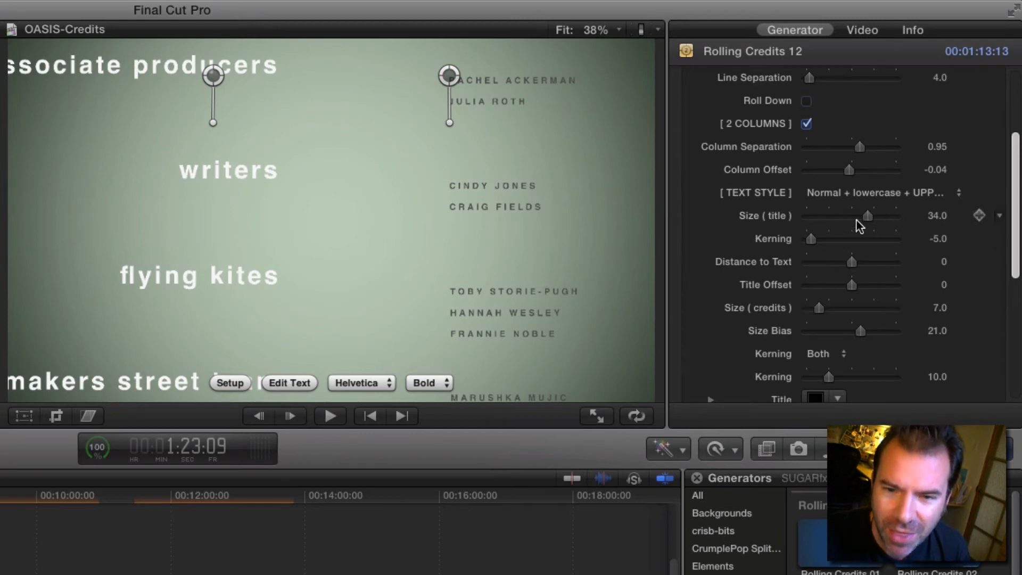
mouse_move(857, 149)
mouse_down()
mouse_move(827, 148)
mouse_move(866, 150)
mouse_move(855, 152)
mouse_up()
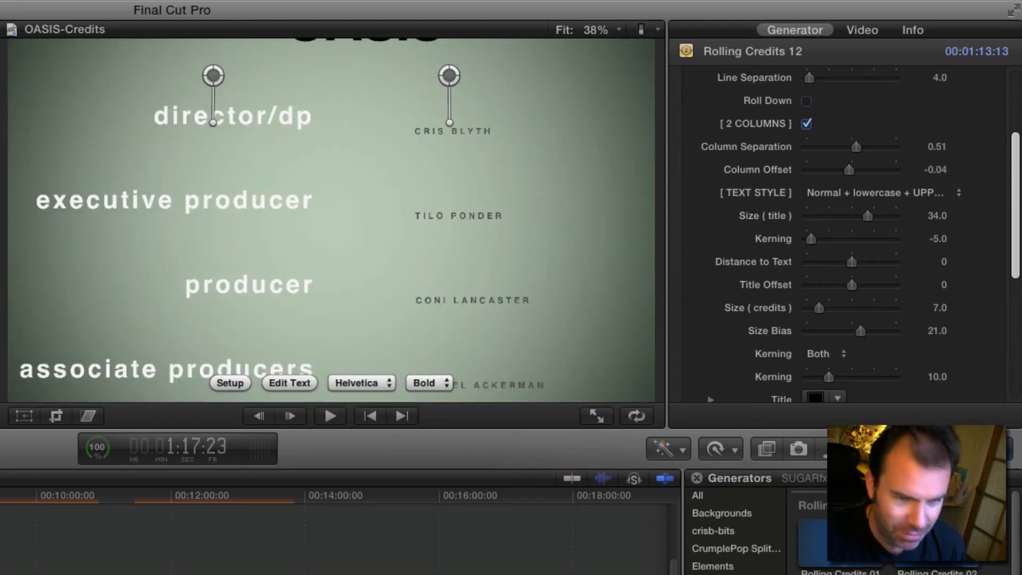
key(space)
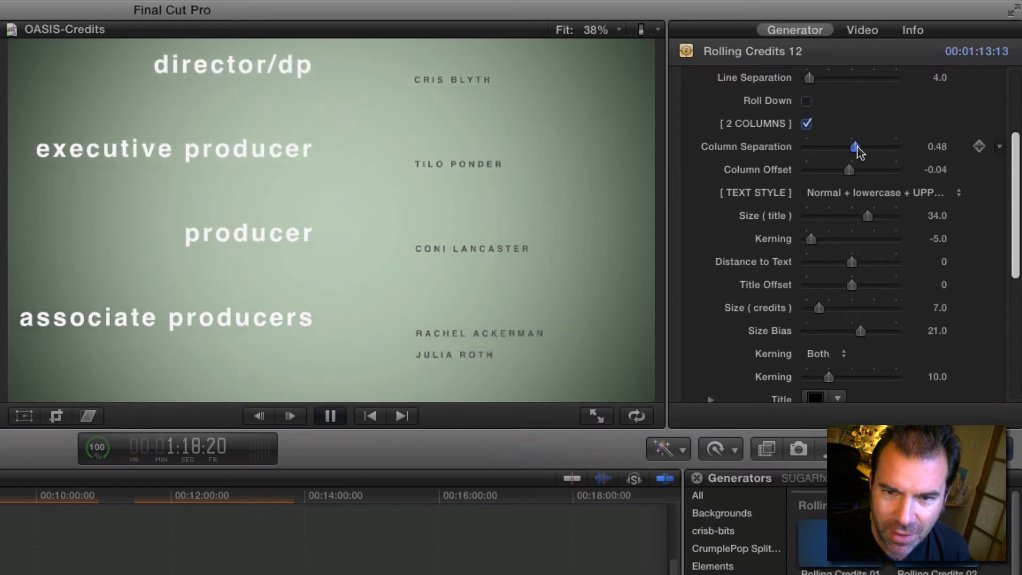
Step: Set Column Separation to -1.82 so the columns overlap, stop playback, and return towards the start of the credits
drag(856, 147, 834, 151)
key(space)
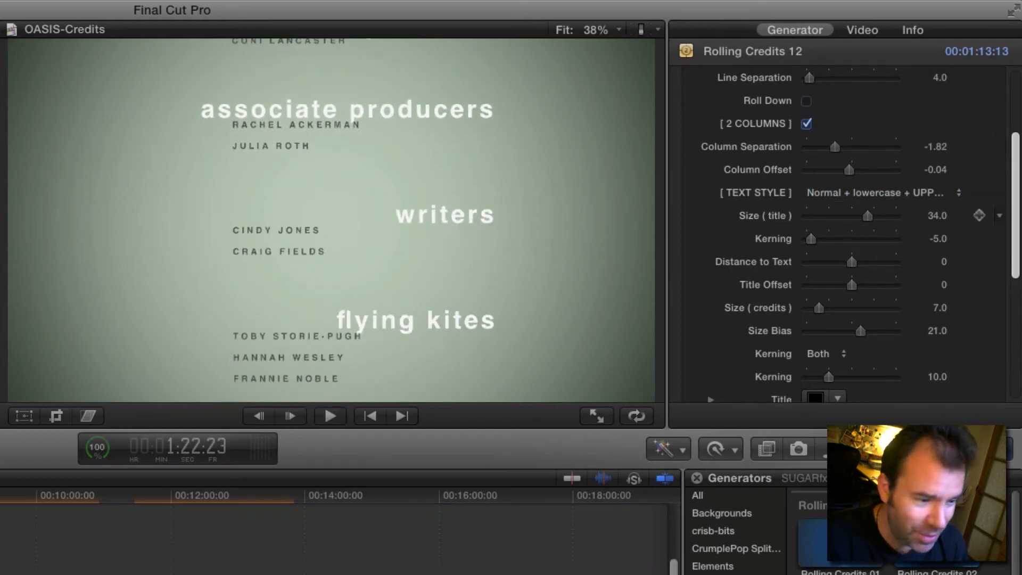
key(Up)
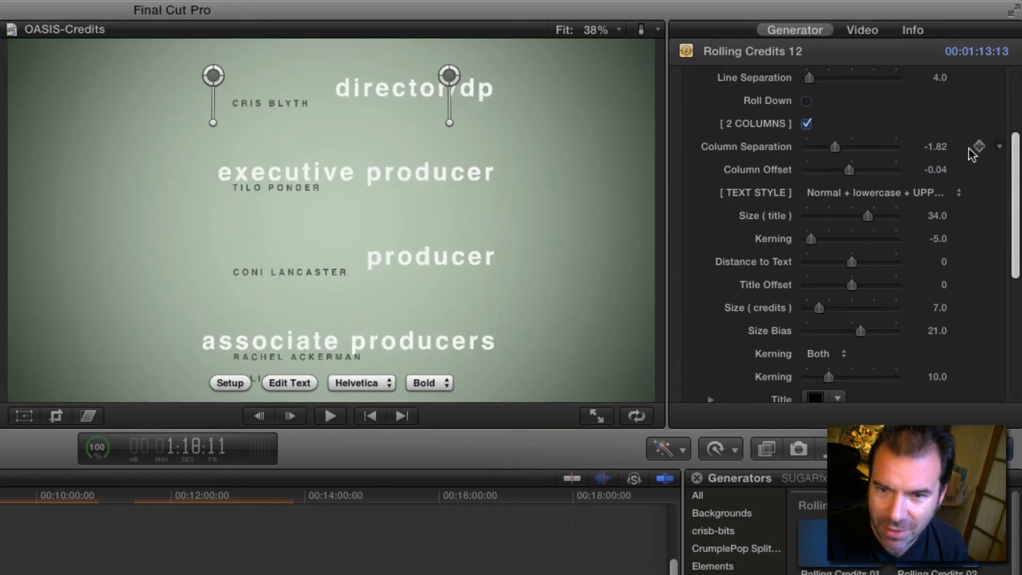
Step: Keyframe Column Separation at -1.82 at 1:18:11 and 1:53:23, trying 2.96 at the second point
click(978, 146)
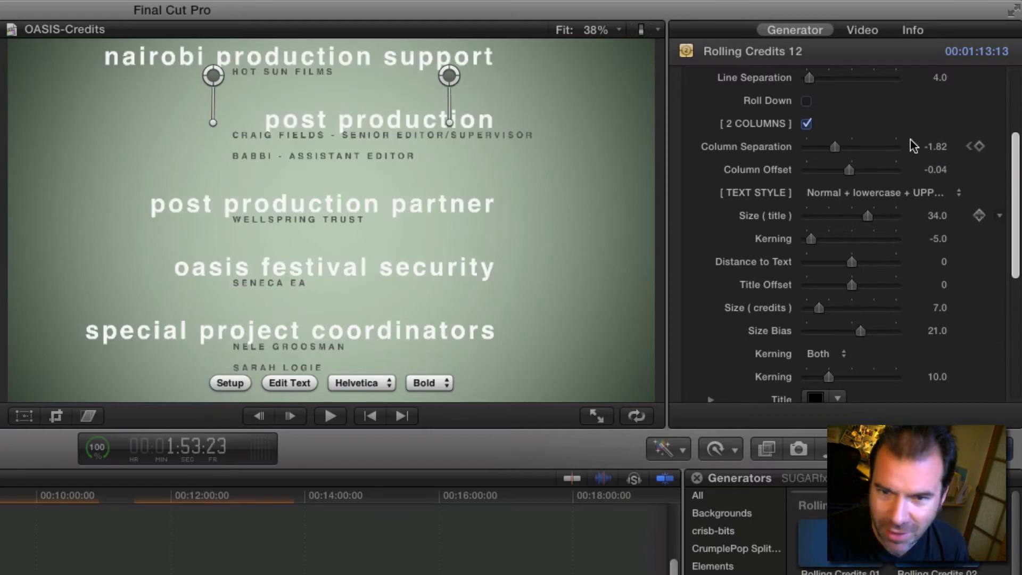
click(876, 149)
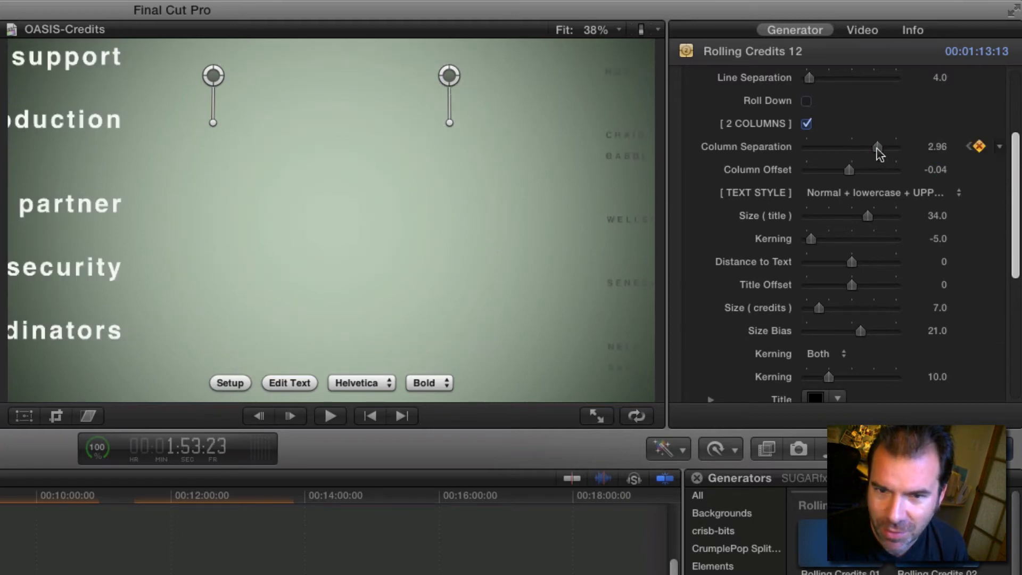
click(978, 146)
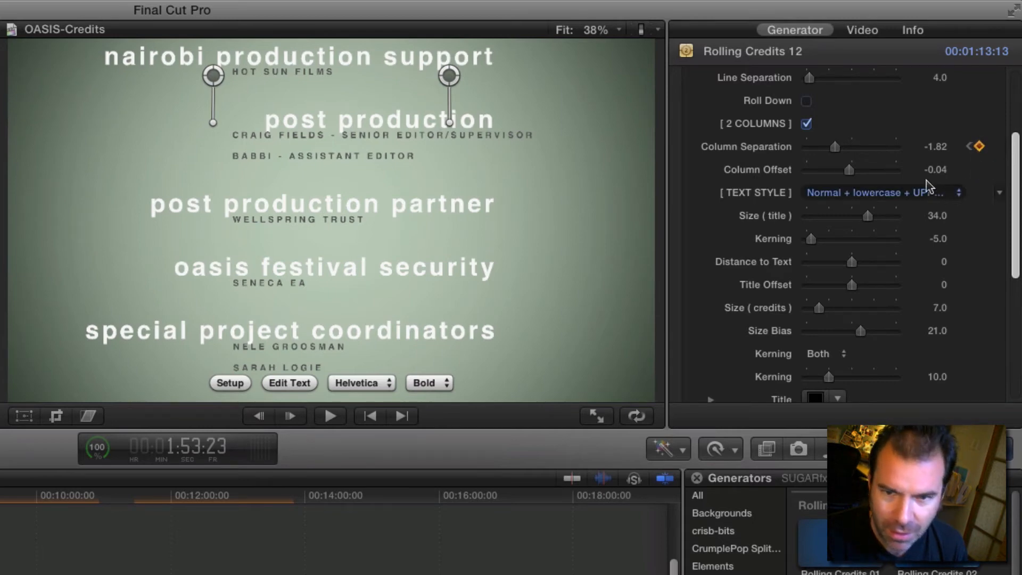
Step: Try a wider Column Separation at the second keyframe and undo the last two changes
click(883, 149)
drag(886, 155, 868, 149)
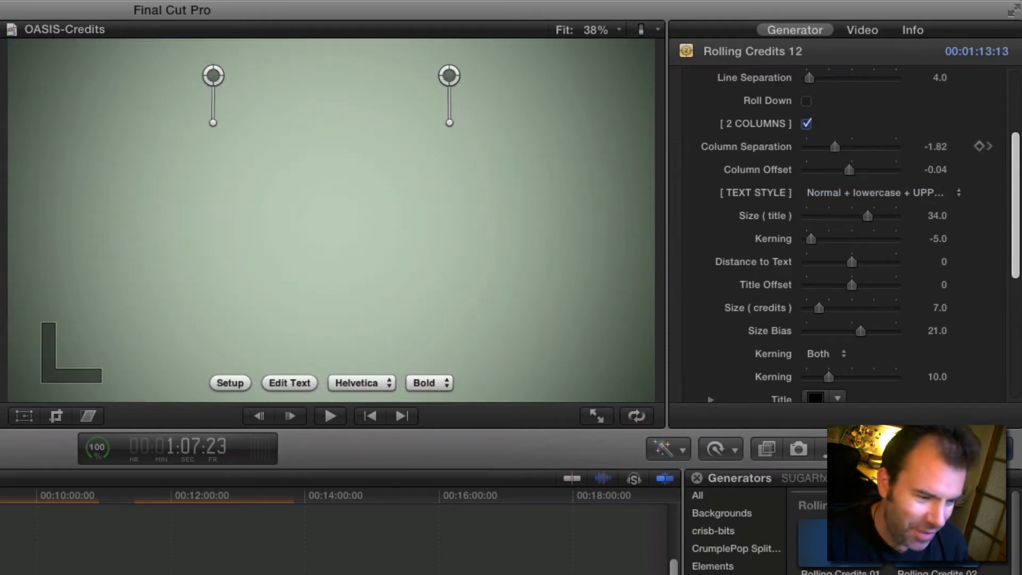
key(super+z)
key(super+z)
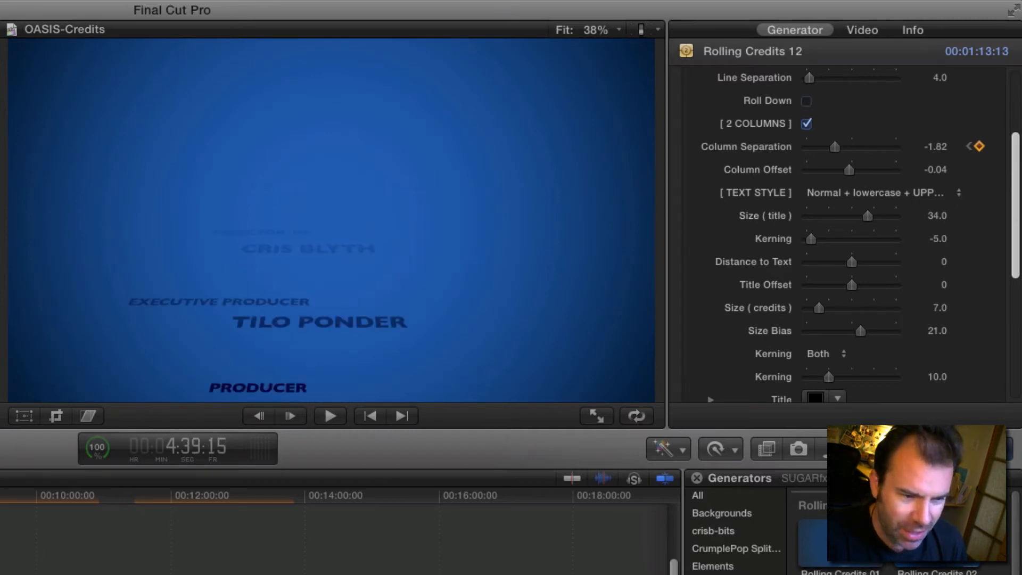
Step: Play sections of the blue, orange and green rolling credits clips to compare their layouts and motion
key(space)
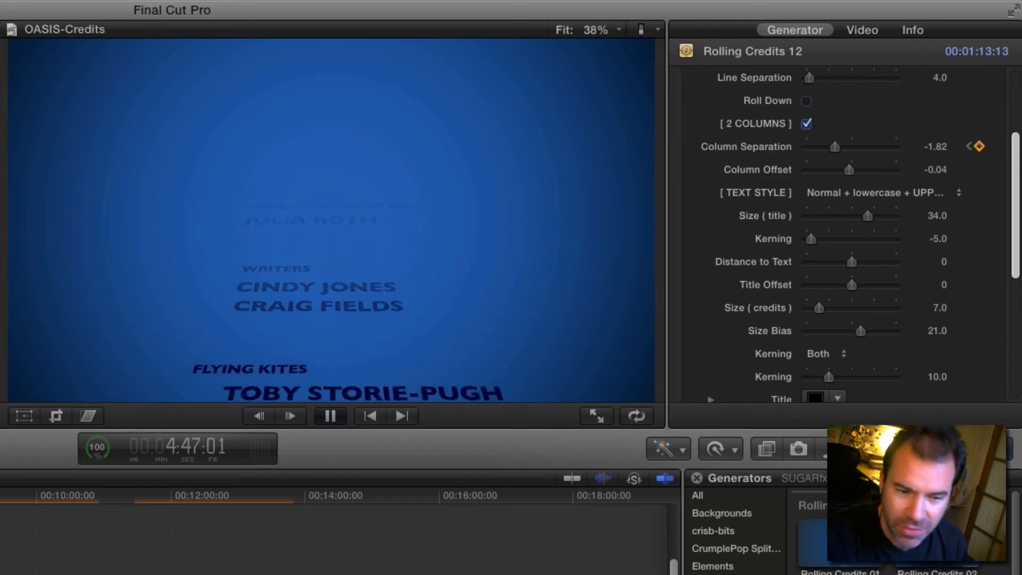
key(space)
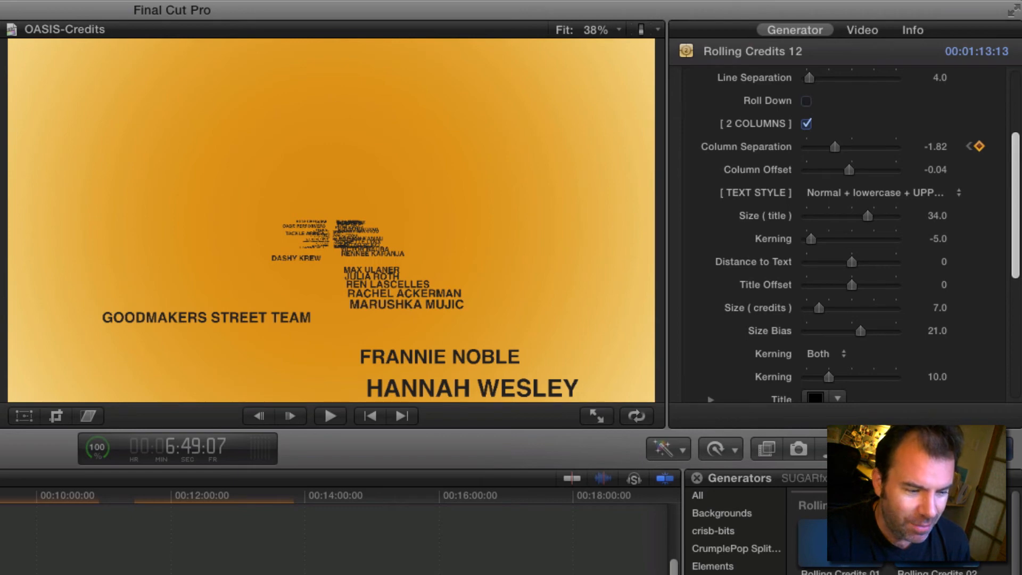
key(space)
key(space)
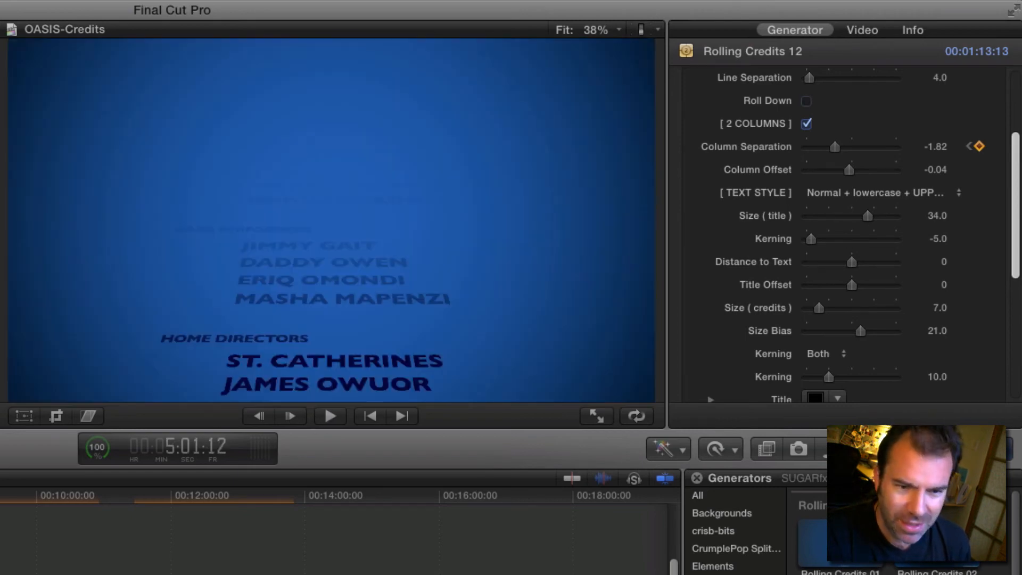
key(space)
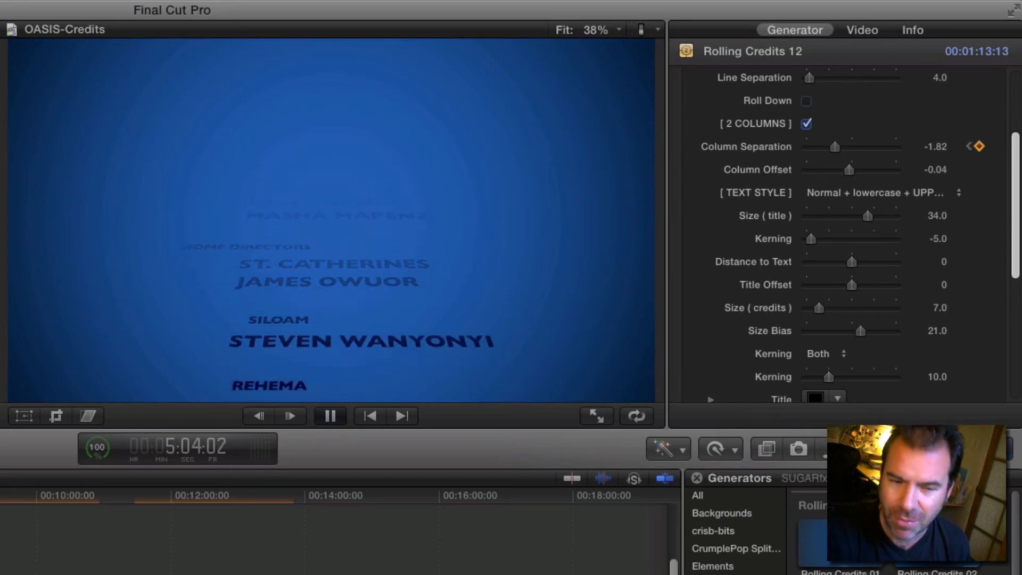
key(space)
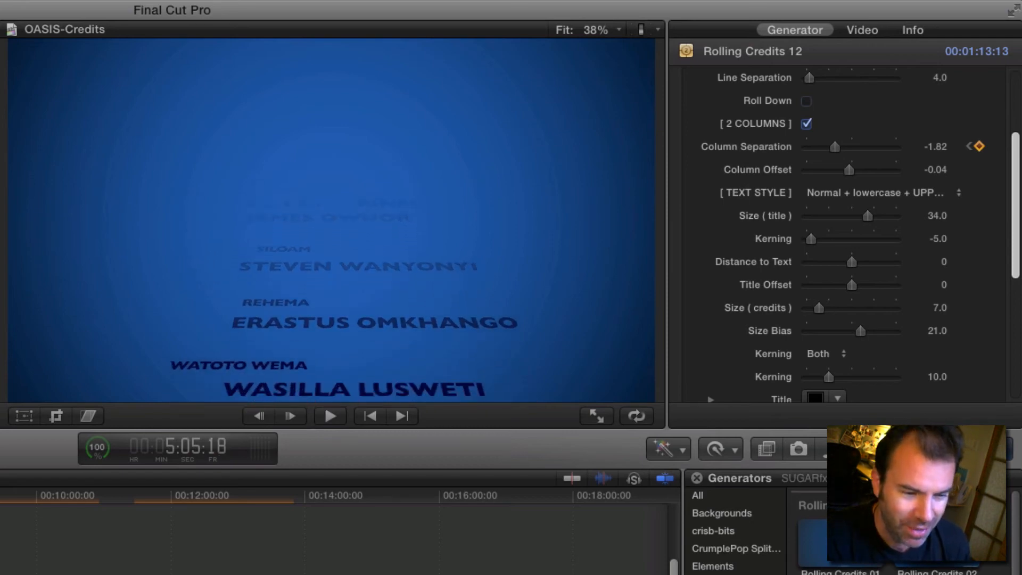
key(space)
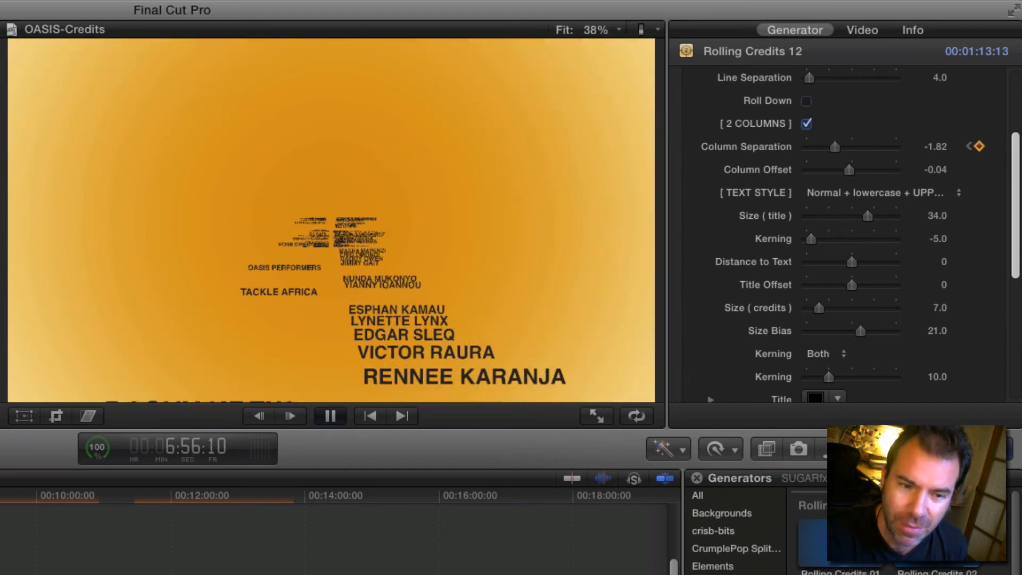
key(space)
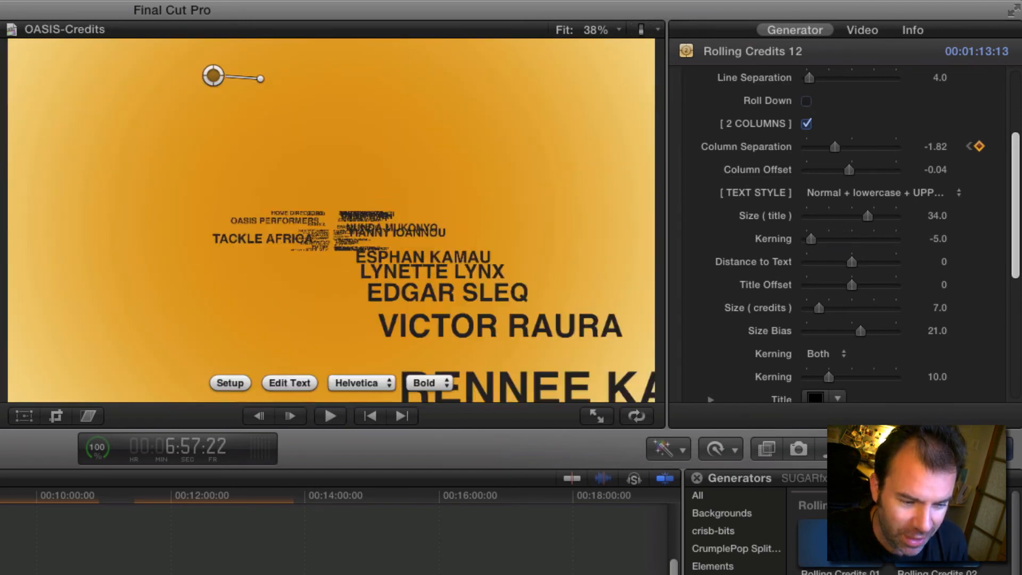
Step: Select the orange Rolling Credits 10 clip and turn on its 2 Columns and Roll Down options
click(0, 538)
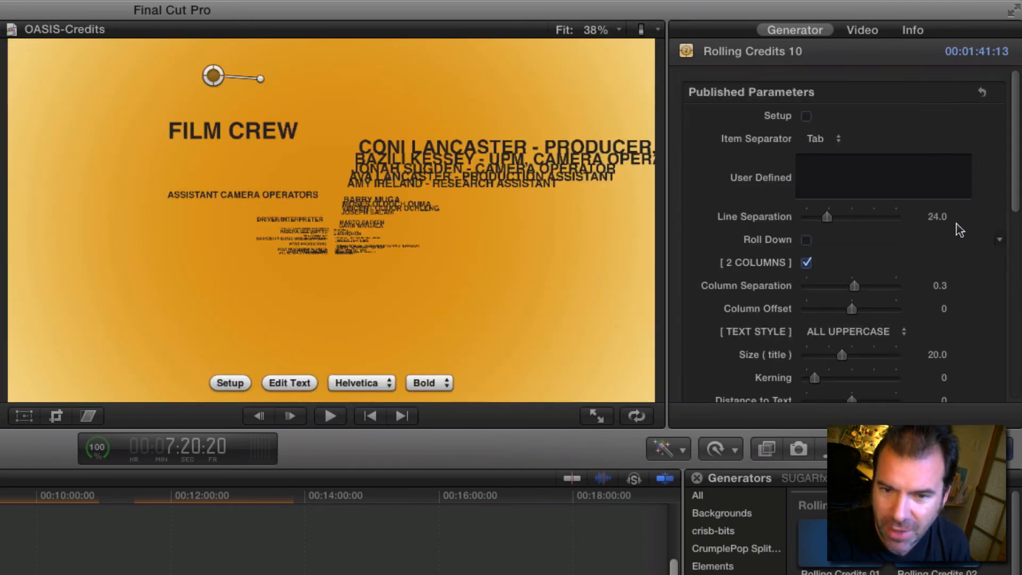
click(805, 263)
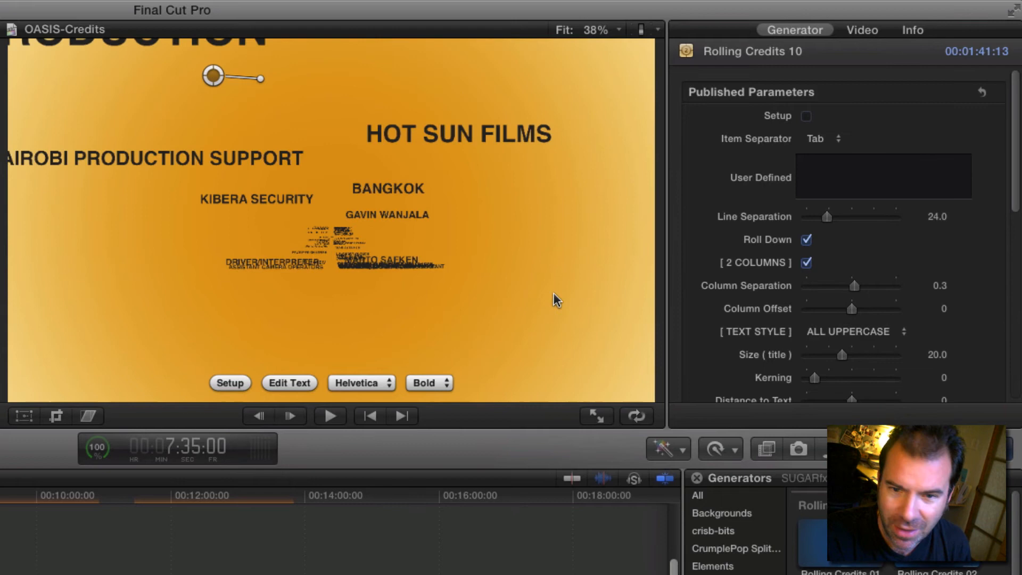
Step: Turn off Roll Down on the orange credits clip and set its Line Separation to 43
click(805, 239)
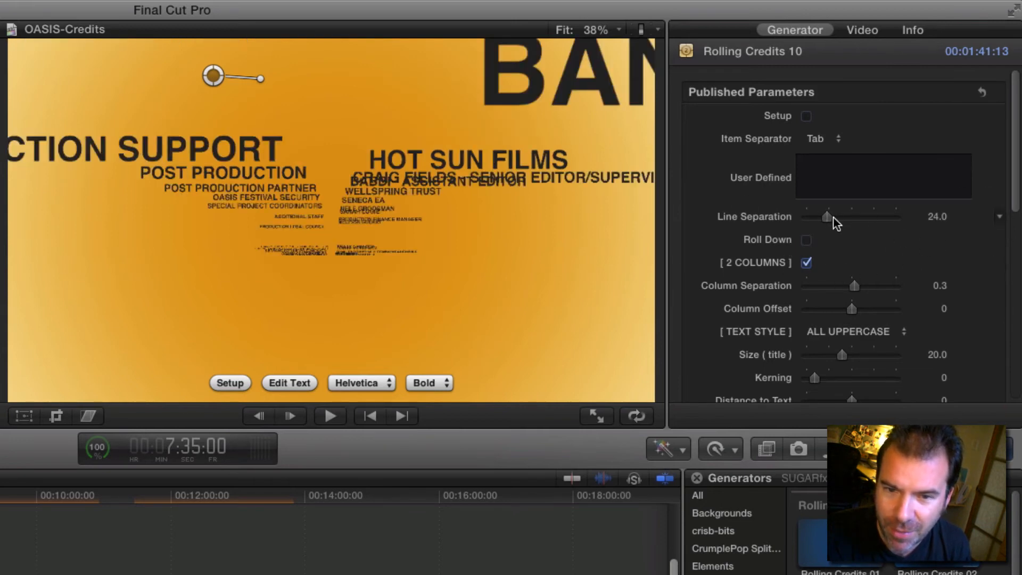
drag(832, 217, 845, 215)
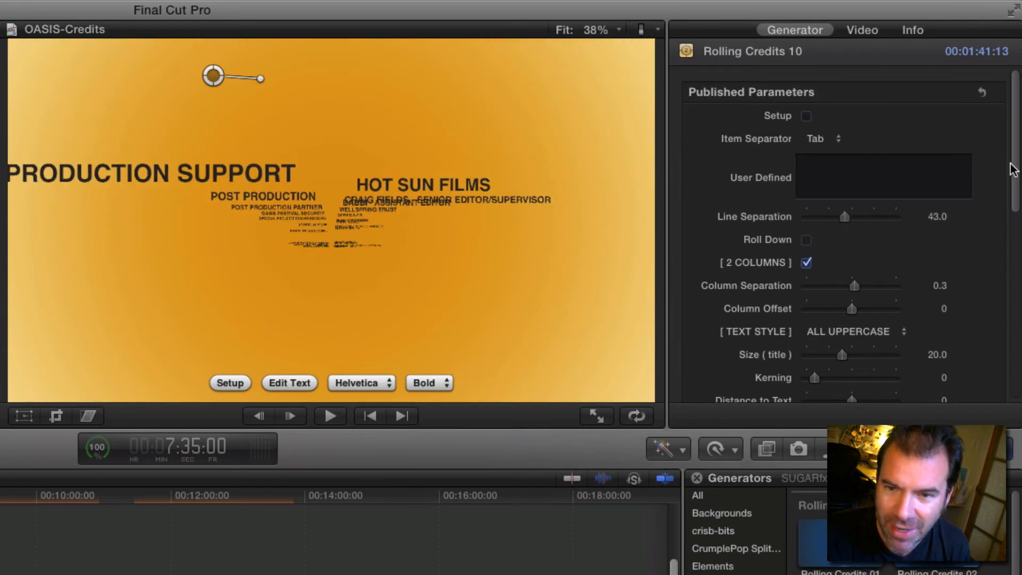
Step: Set Undulate 1, 2 and 3 to 100, 94.93 and 92.67 on the orange clip and play the result
scroll(1011, 169, down, 10)
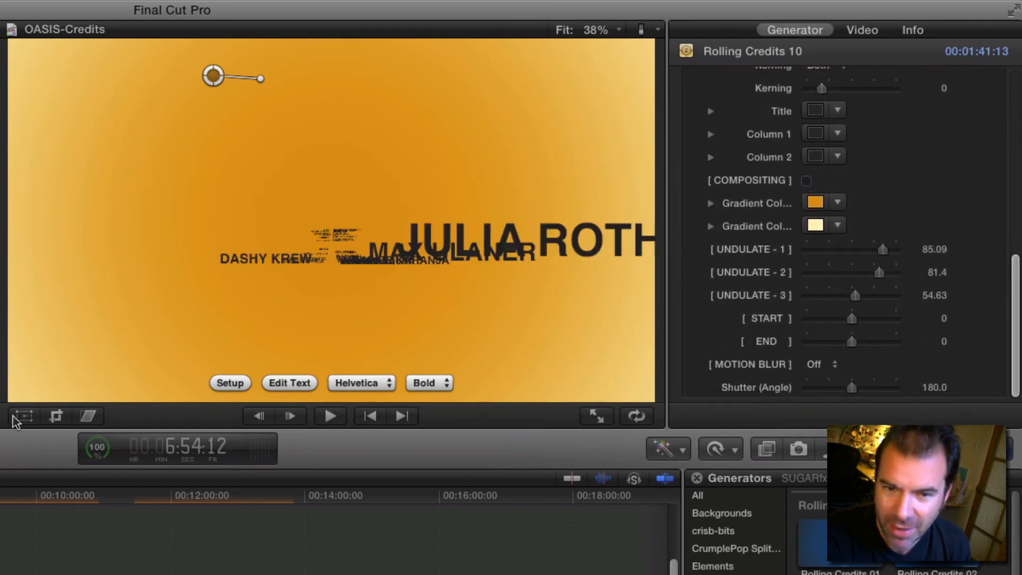
key(space)
drag(882, 249, 884, 296)
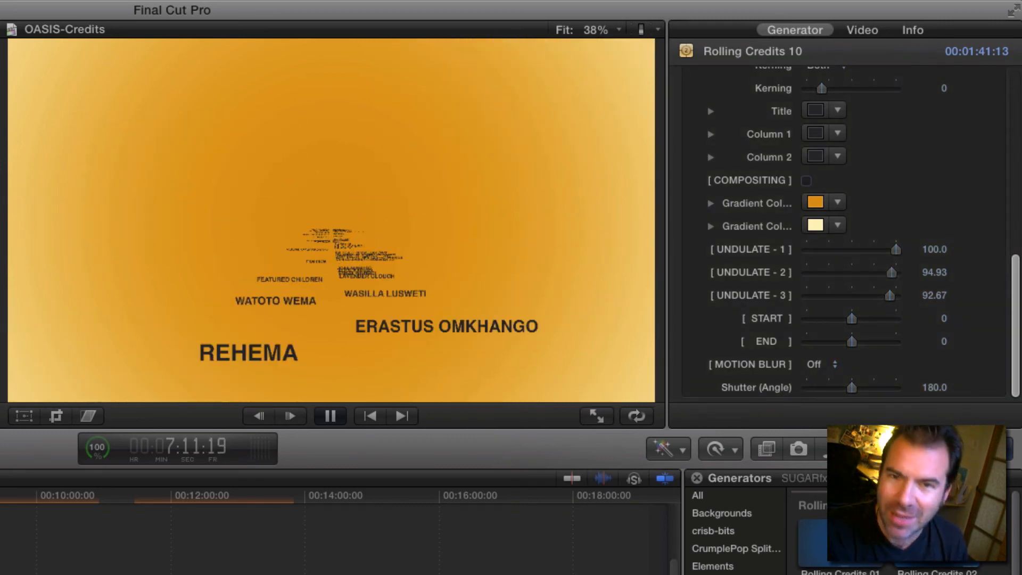
key(space)
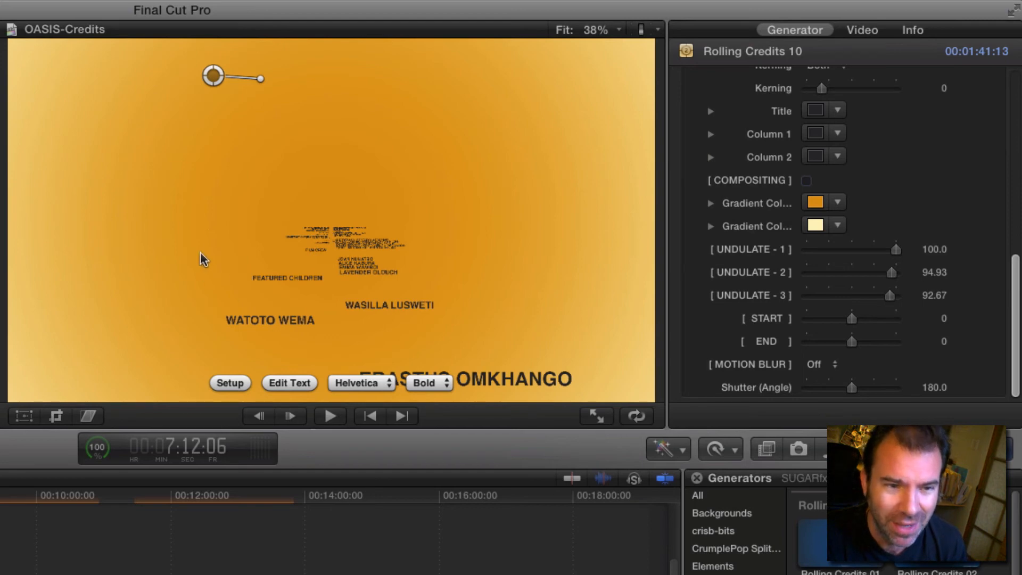
Step: Change the orange credits' tilt with the viewer's rotation handle, ending angled diagonally downward, and play the roll after each change
drag(261, 79, 250, 30)
key(space)
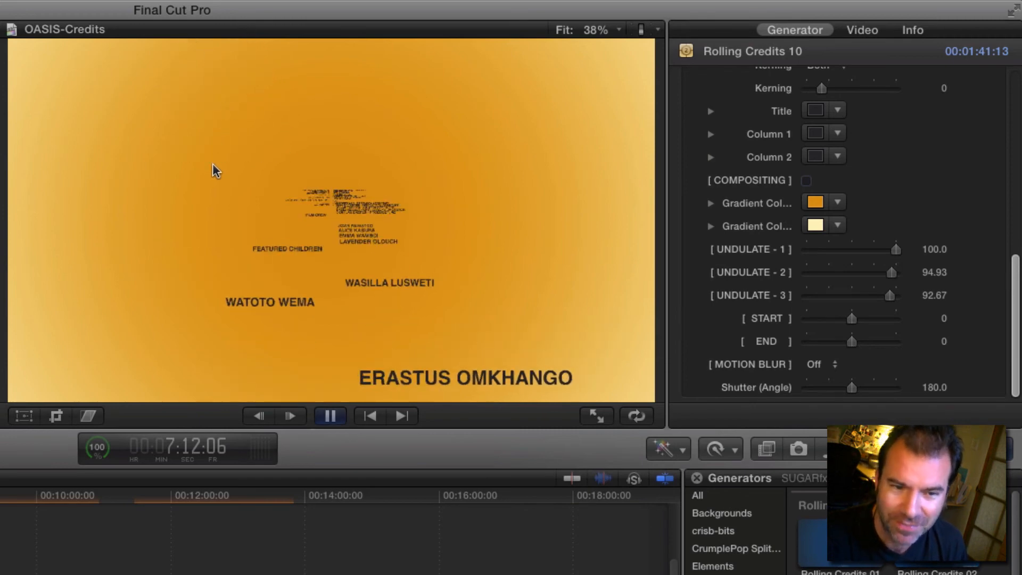
key(space)
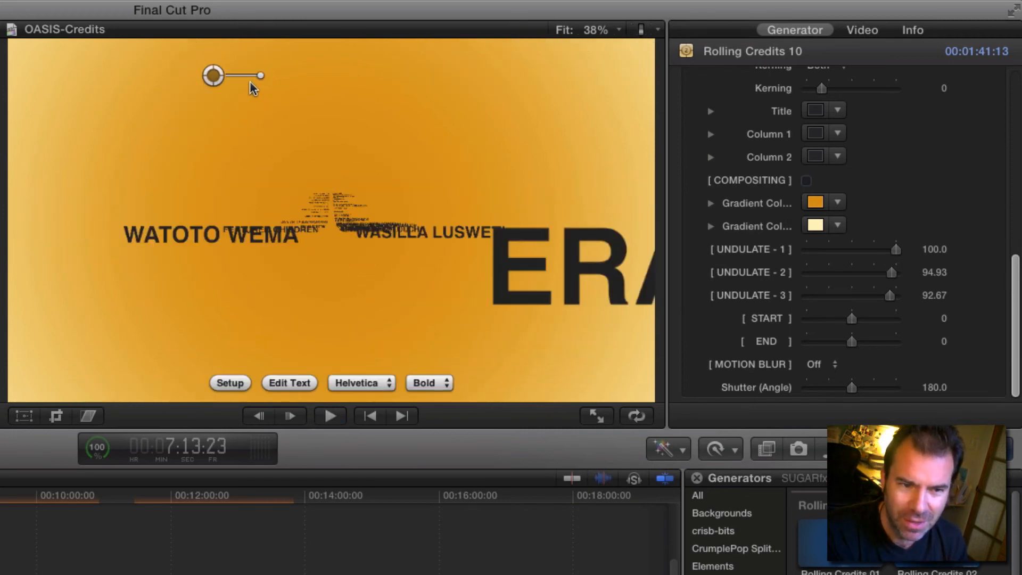
drag(257, 80, 243, 112)
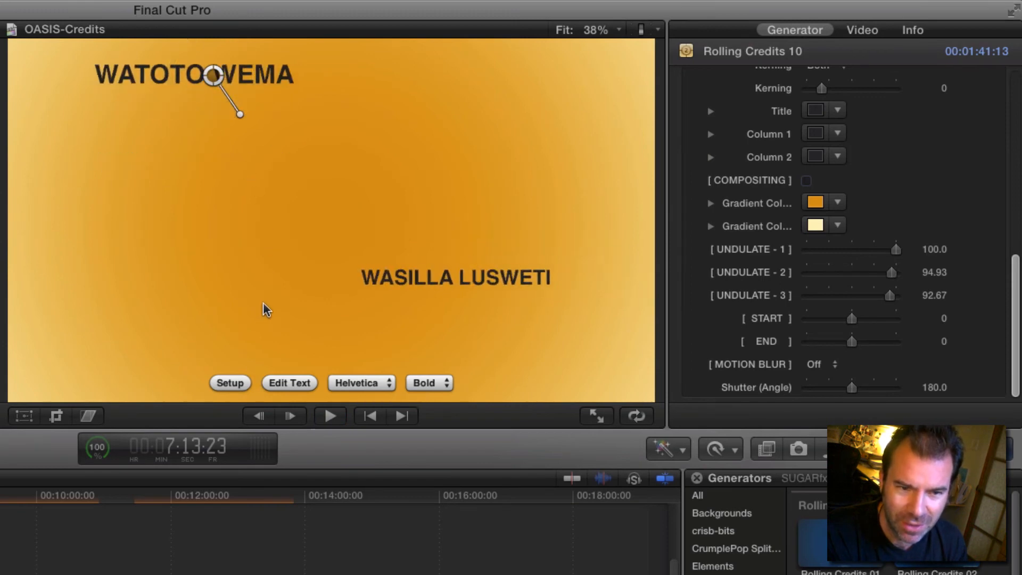
key(space)
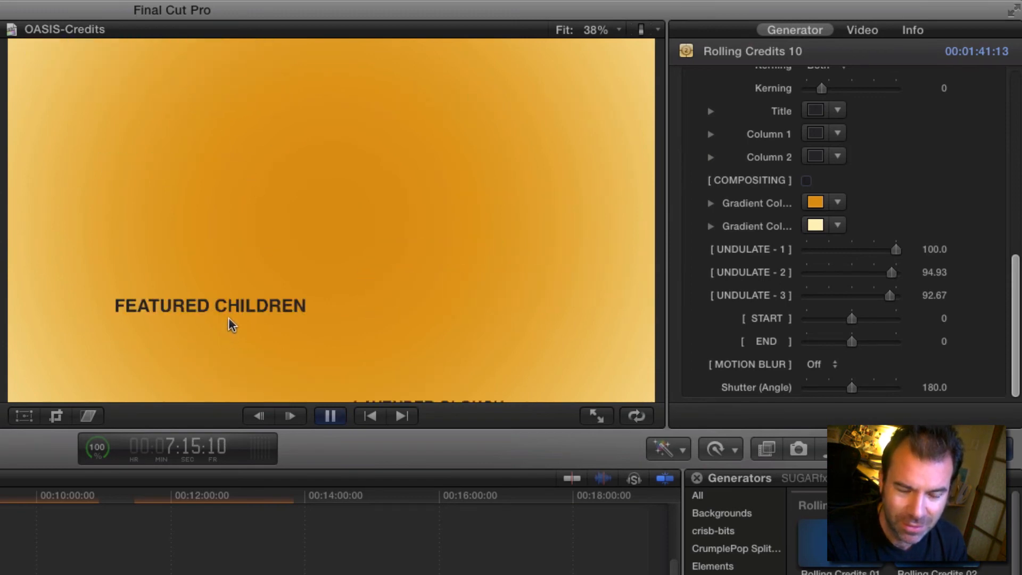
key(space)
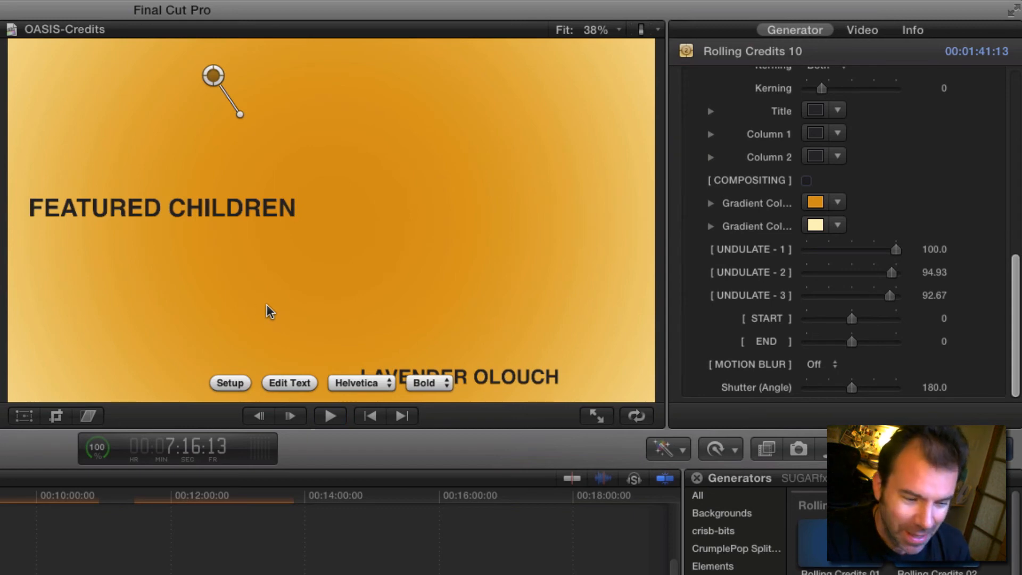
Step: Skim the credits timeline and play the end of the second green clip, where the company logos roll with the text
click(2, 496)
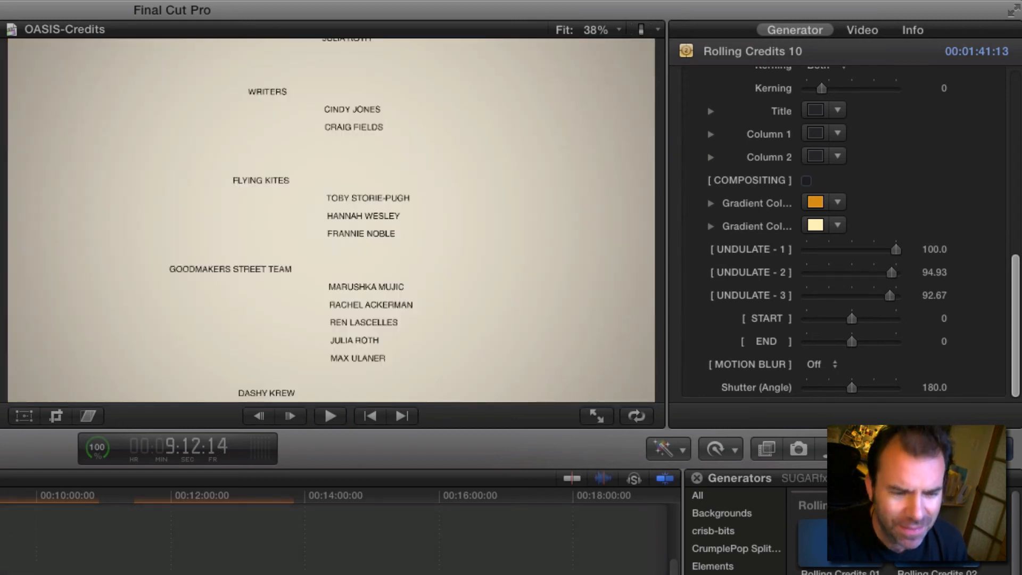
click(1, 495)
click(1, 495)
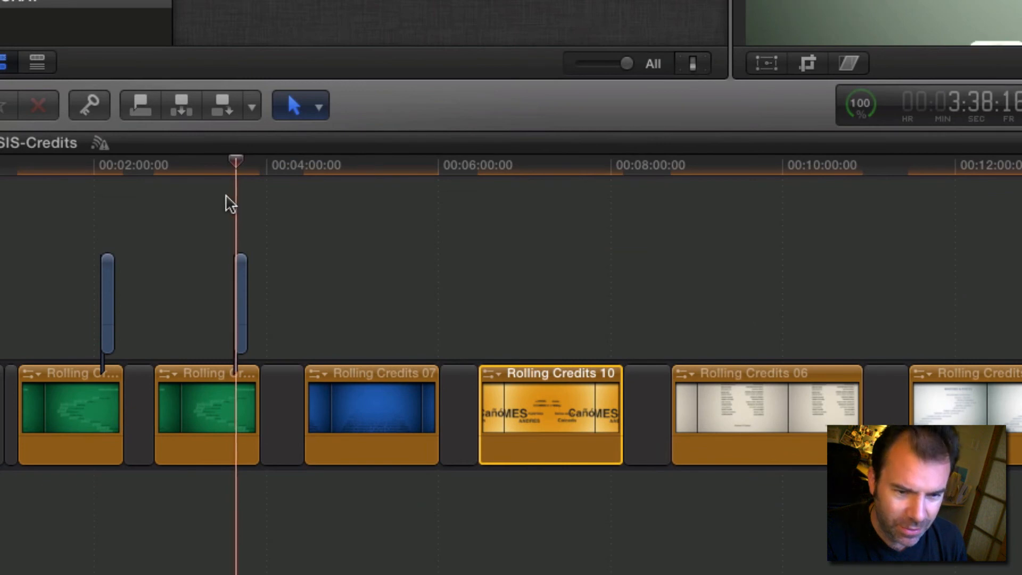
key(space)
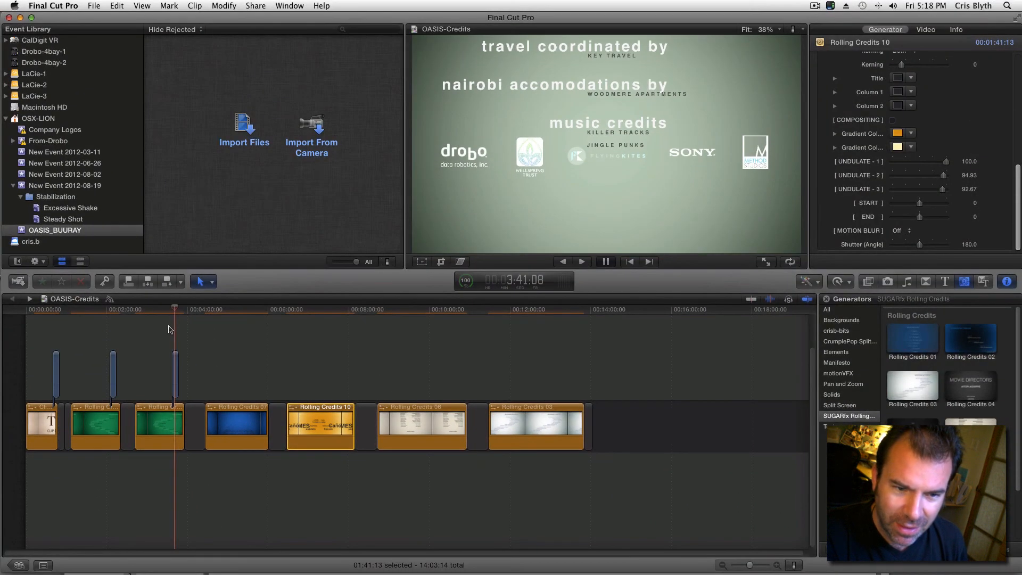
key(space)
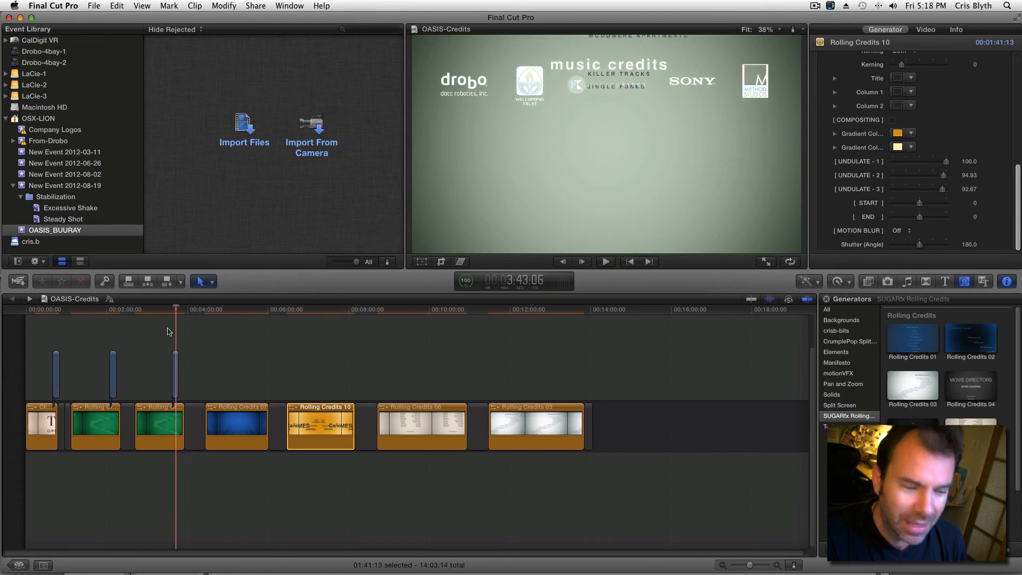
Step: Select the logos compound clip above the second green credits clip and inspect its Position keyframe at the clip's start, 3:38:07
key(super+equal)
key(super+equal)
key(super+equal)
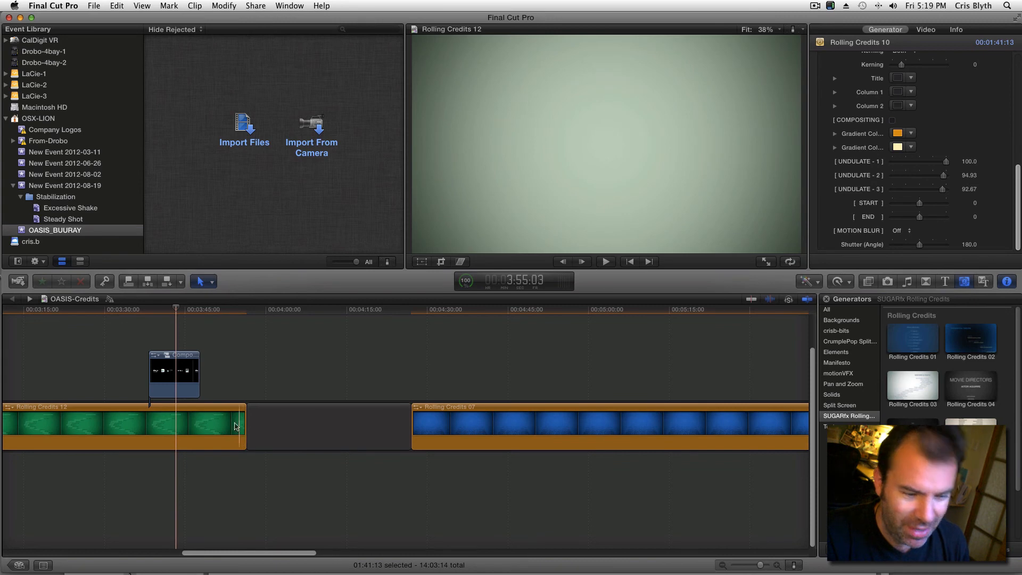
click(180, 359)
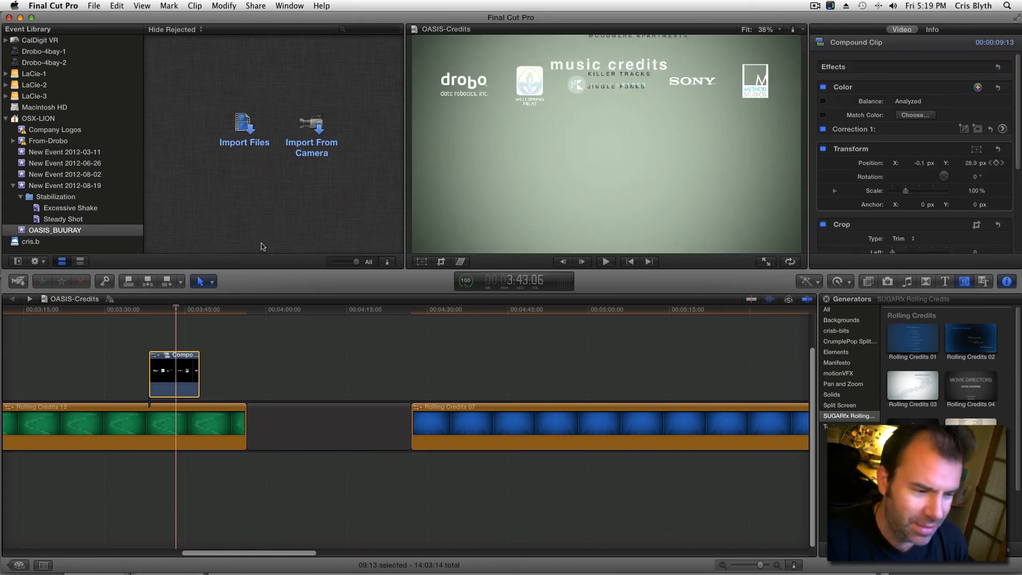
click(148, 312)
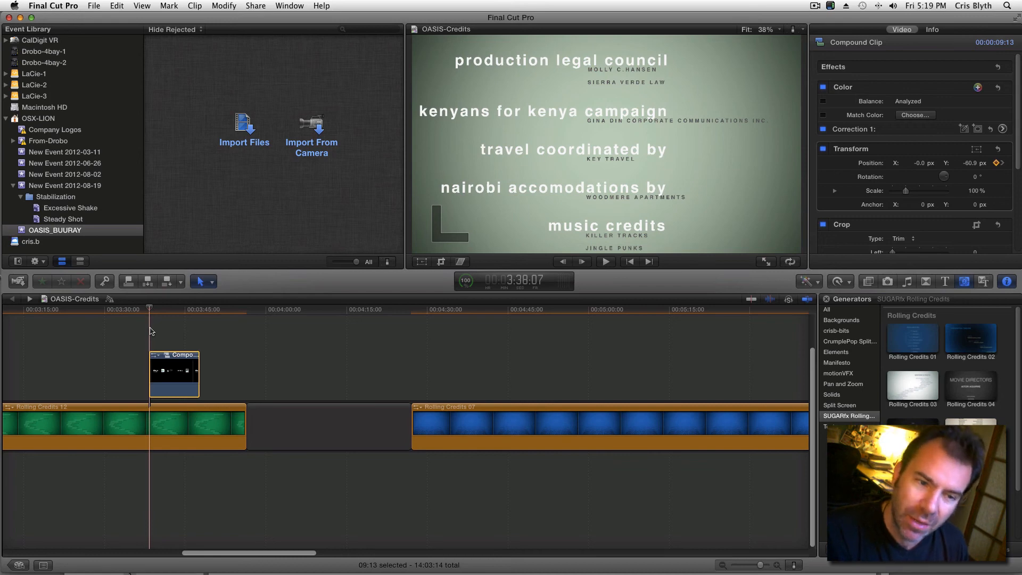
Step: Deselect the compound clip and play part of the white Rolling Credits 03 clip from 11:50:14
click(299, 310)
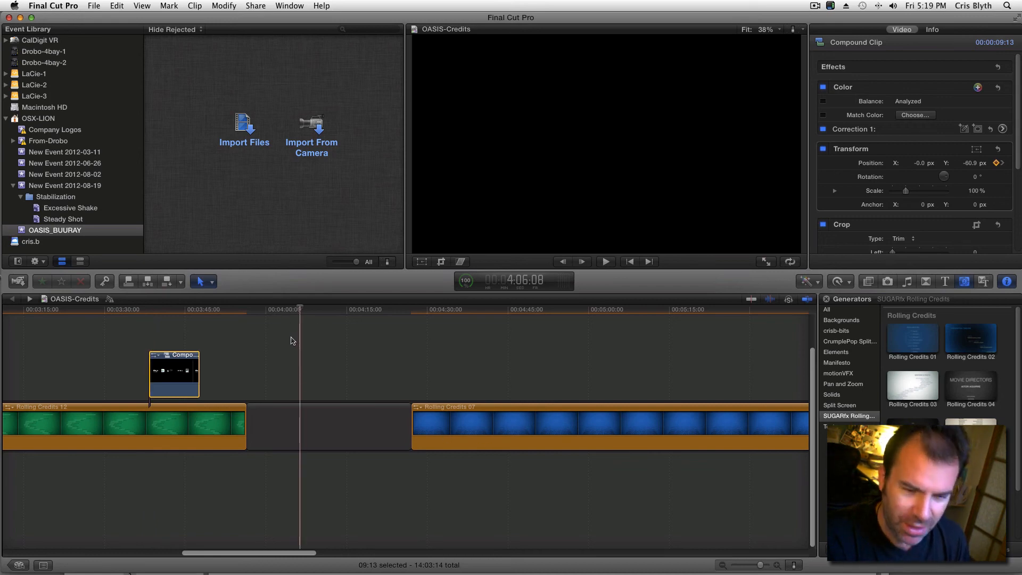
key(super+minus)
key(super+minus)
key(super+minus)
click(192, 343)
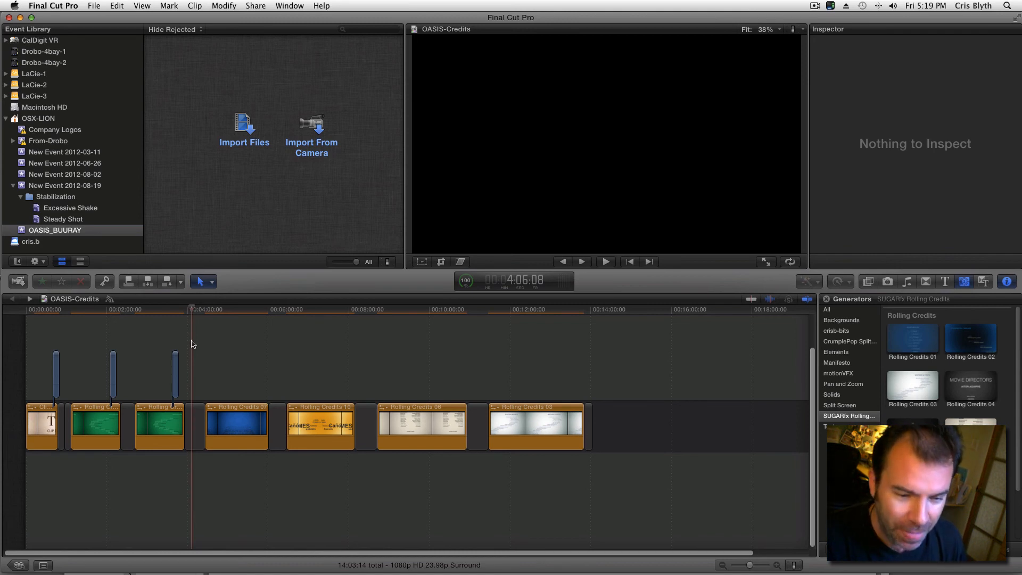
click(504, 310)
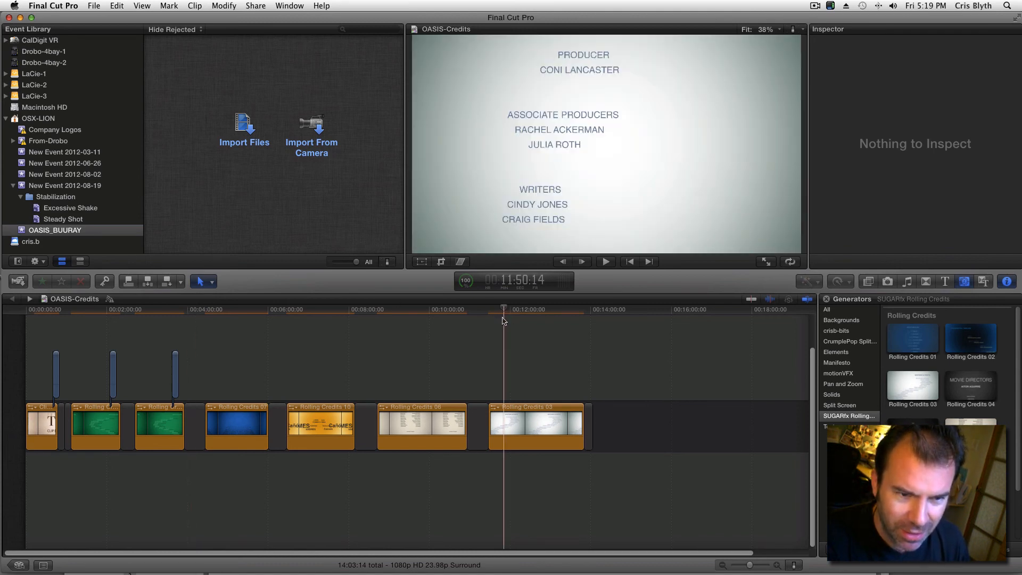
key(space)
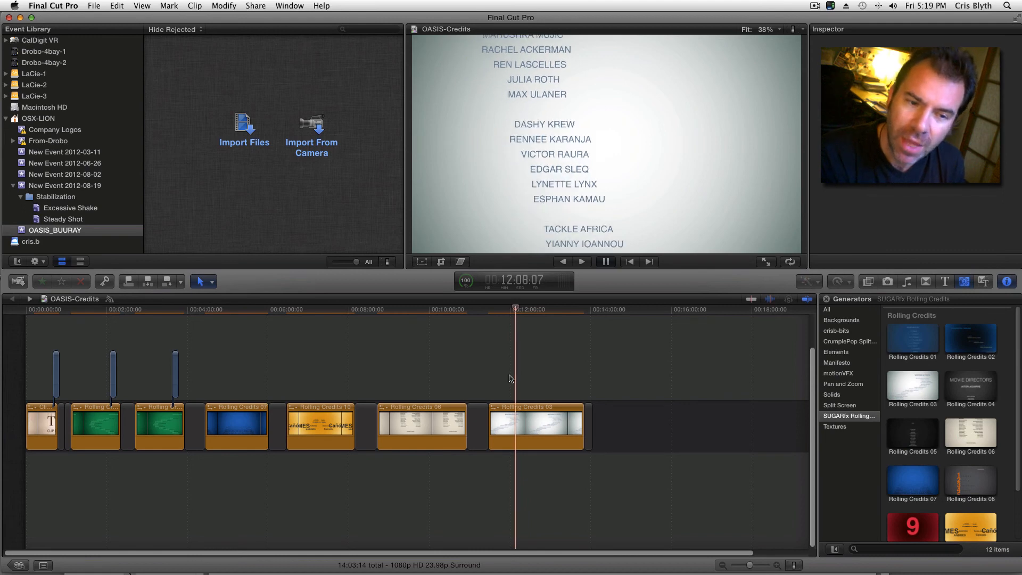
key(space)
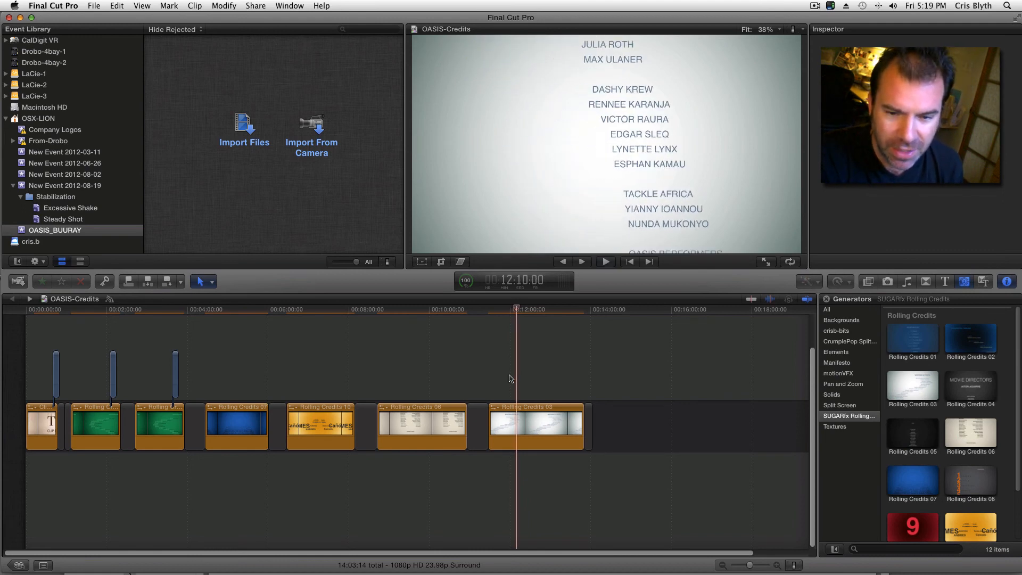
Step: Append the Rolling Credits 08 generator to the end of the timeline
click(965, 480)
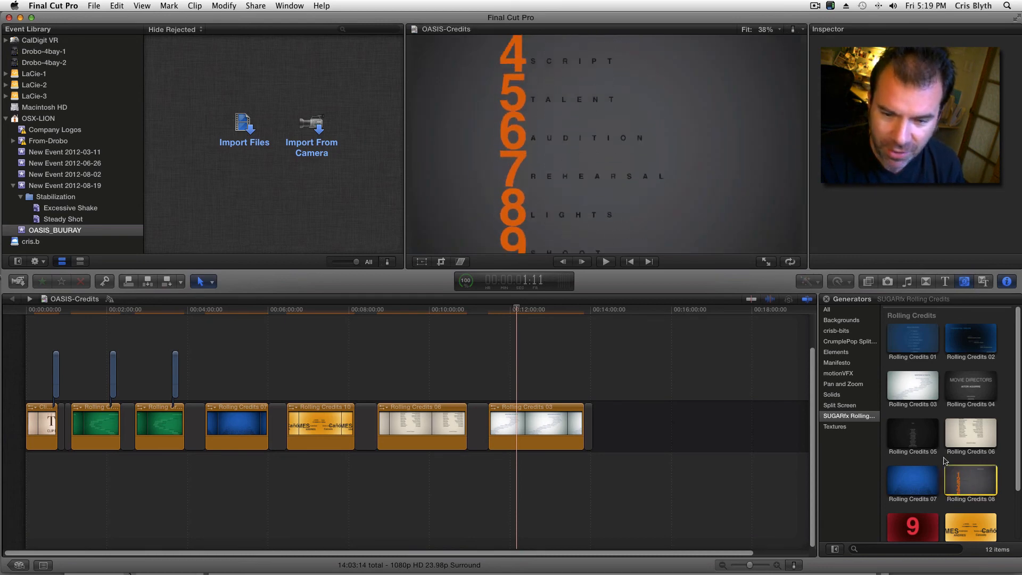
drag(946, 468, 615, 434)
click(590, 311)
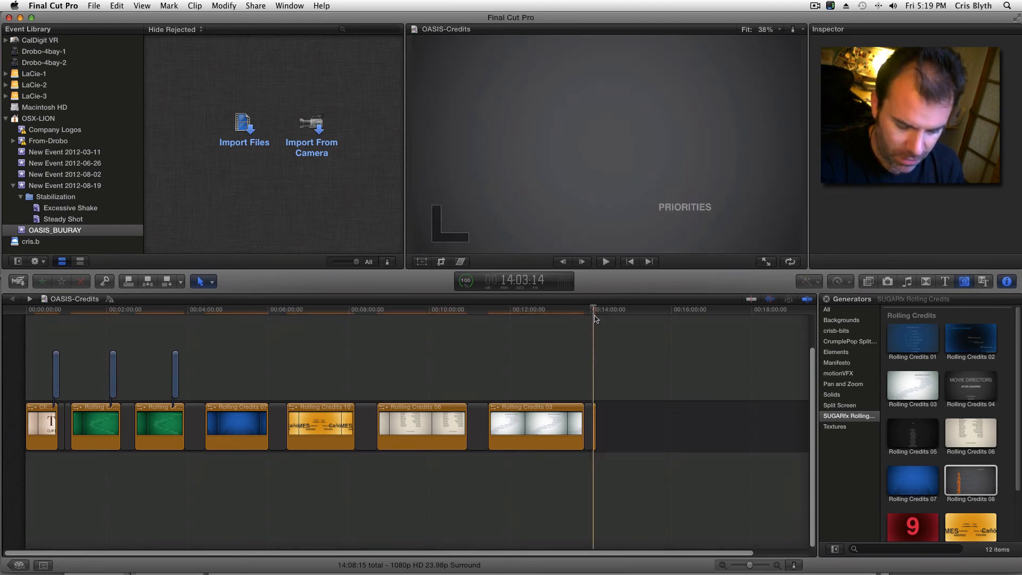
Step: Lengthen the Rolling Credits 08 clip at the end of the timeline to a duration of 1:37:19
key(super+equal)
key(super+equal)
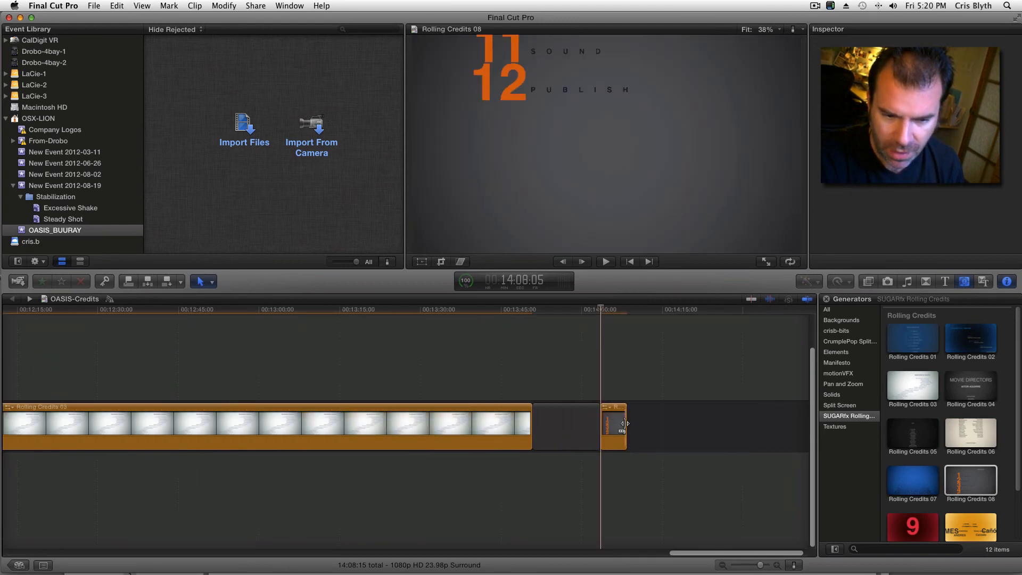
drag(626, 434, 822, 428)
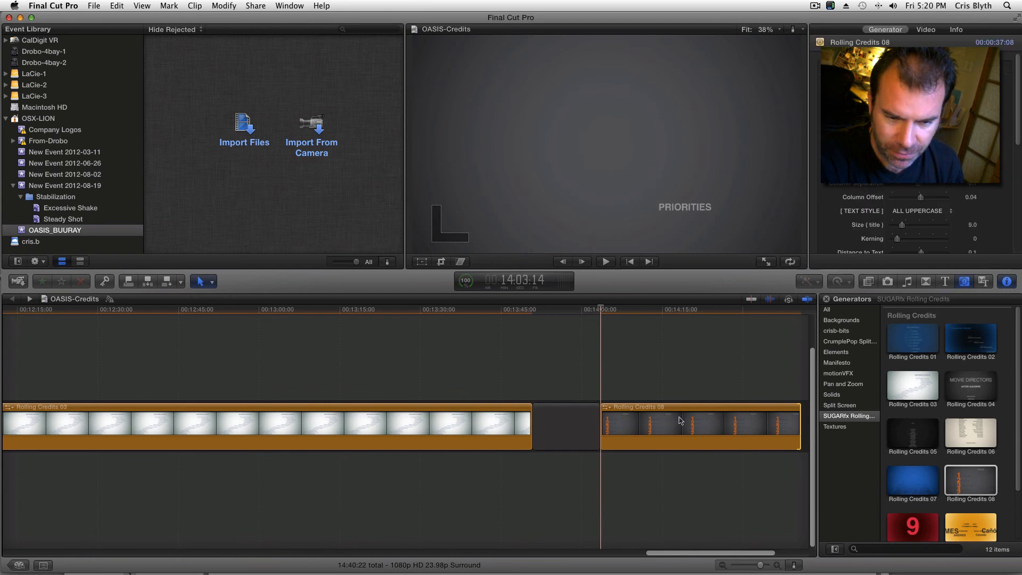
key(super+minus)
key(super+minus)
drag(720, 421, 803, 420)
Step: Copy the entire credits text from the white Rolling Credits 03 clip and close its text editor without changes
click(560, 409)
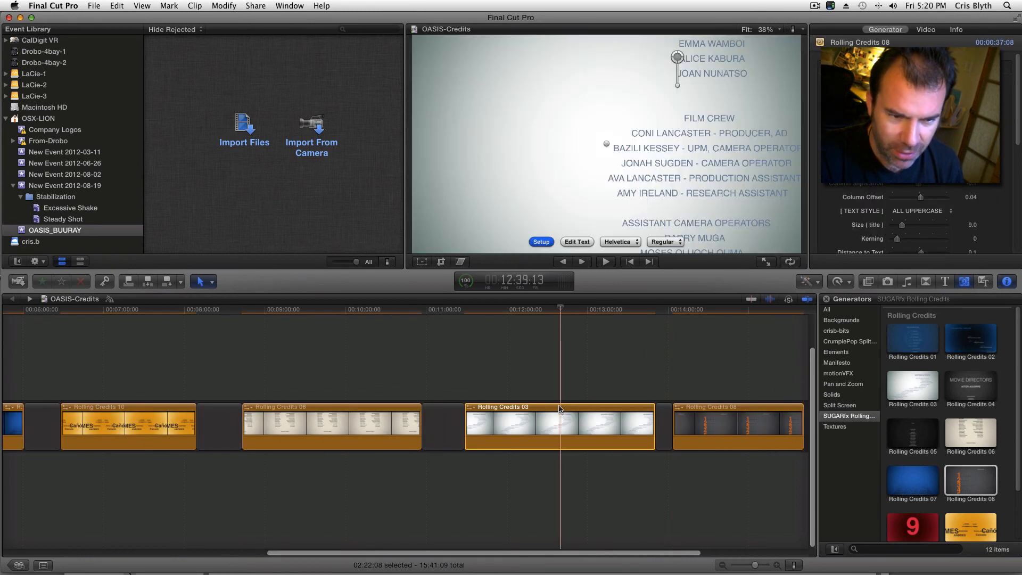
click(574, 241)
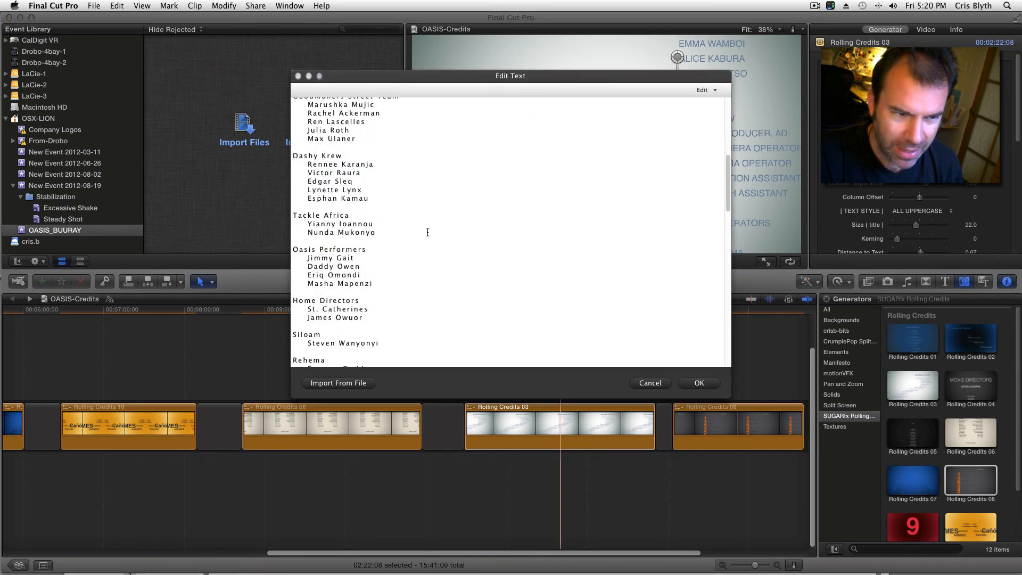
key(super+a)
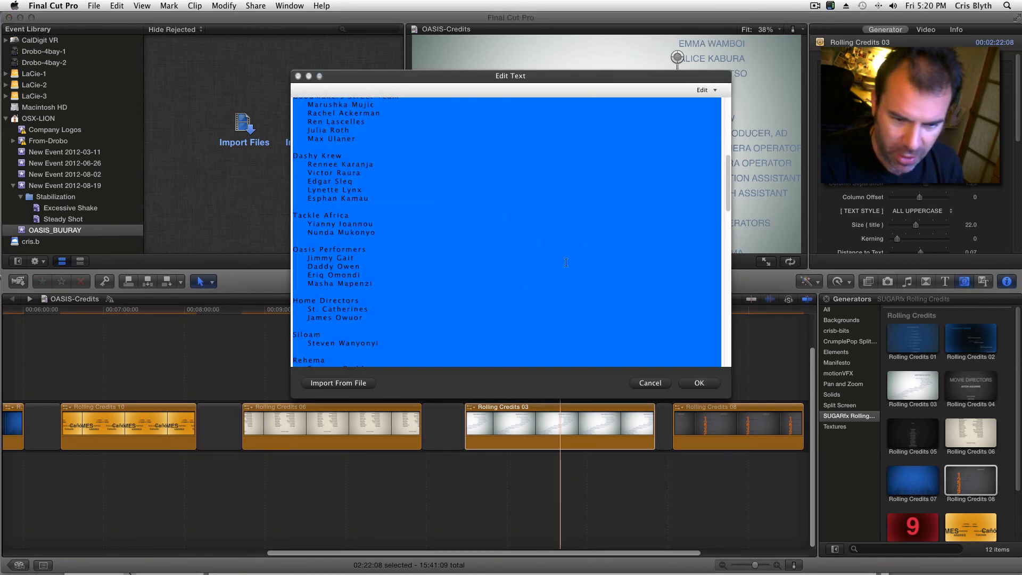
click(650, 383)
Step: Replace the Priorities list in the Rolling Credits 08 clip with the copied credits text and check it at 14:28:05 and 14:19:09
click(742, 414)
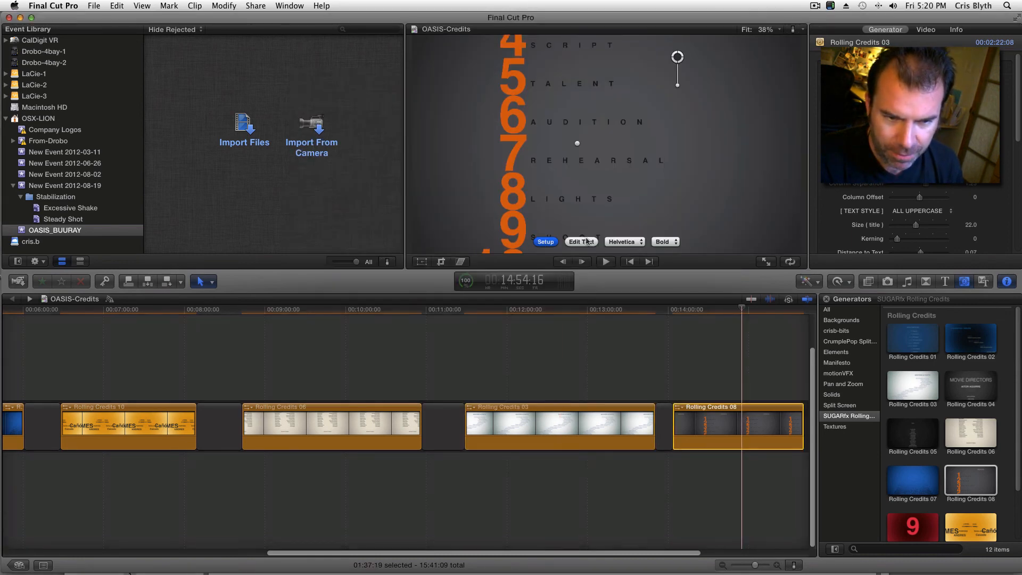
click(586, 244)
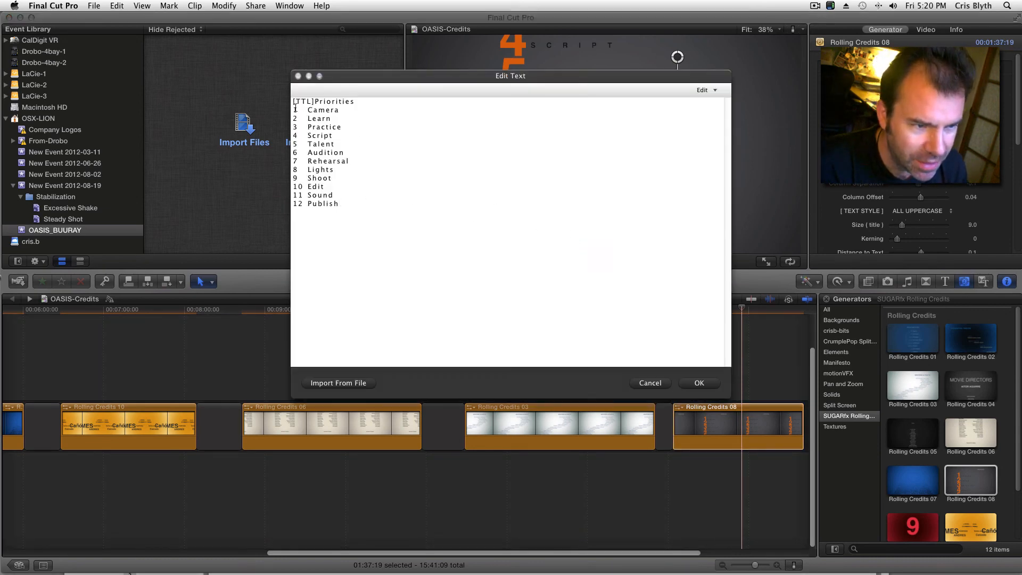
drag(355, 220, 280, 97)
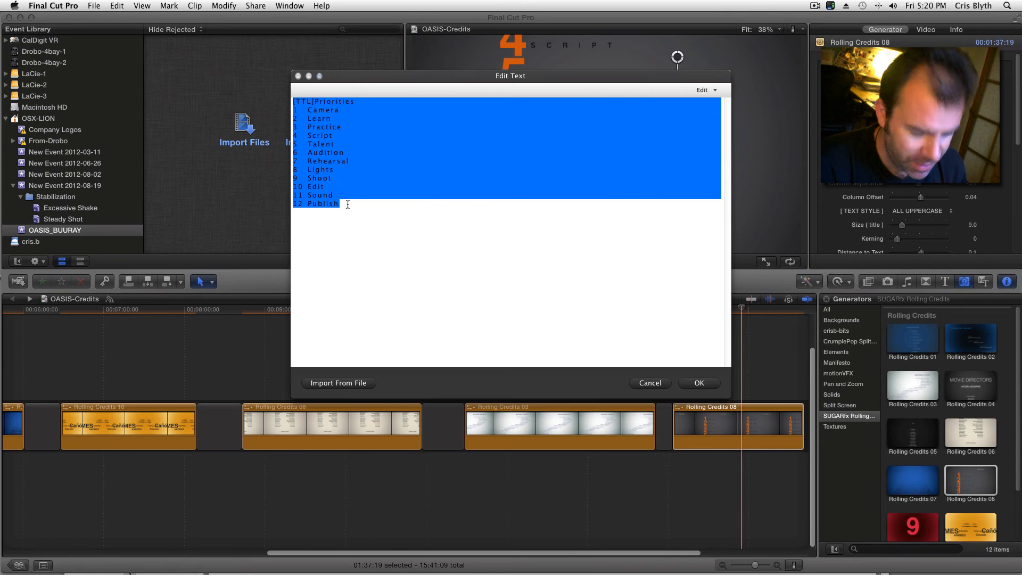
key(super+v)
click(699, 383)
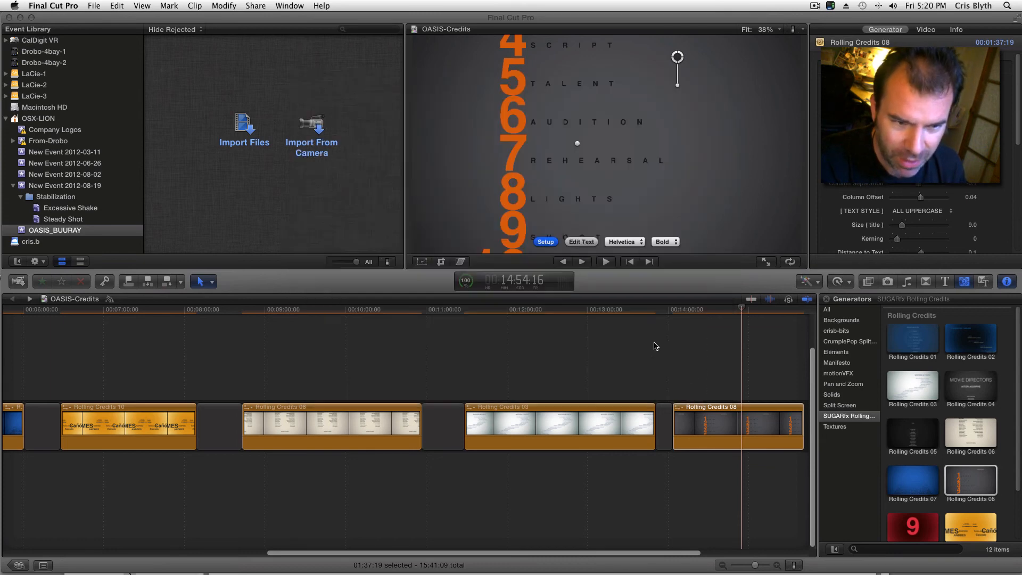
click(706, 310)
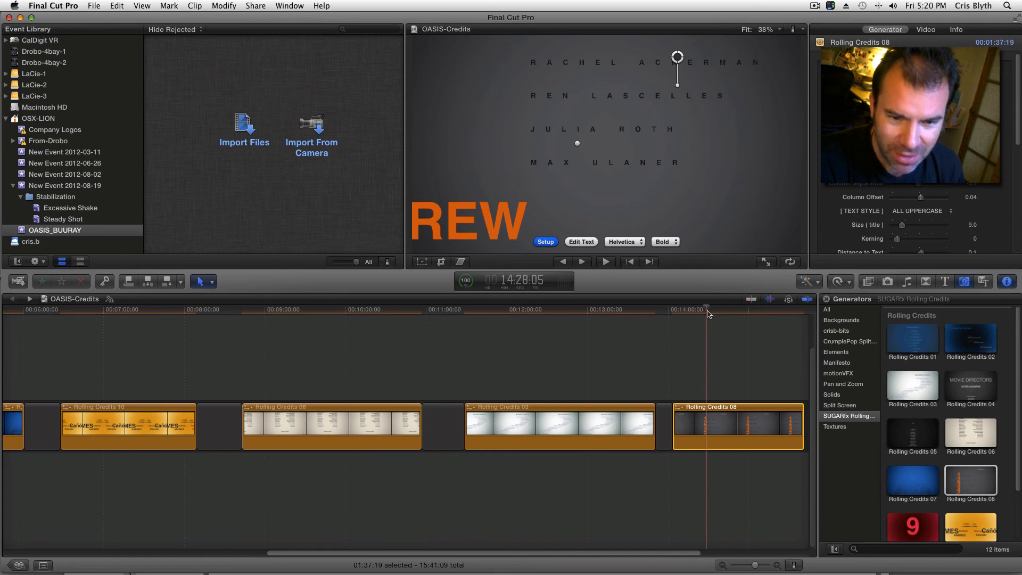
click(694, 310)
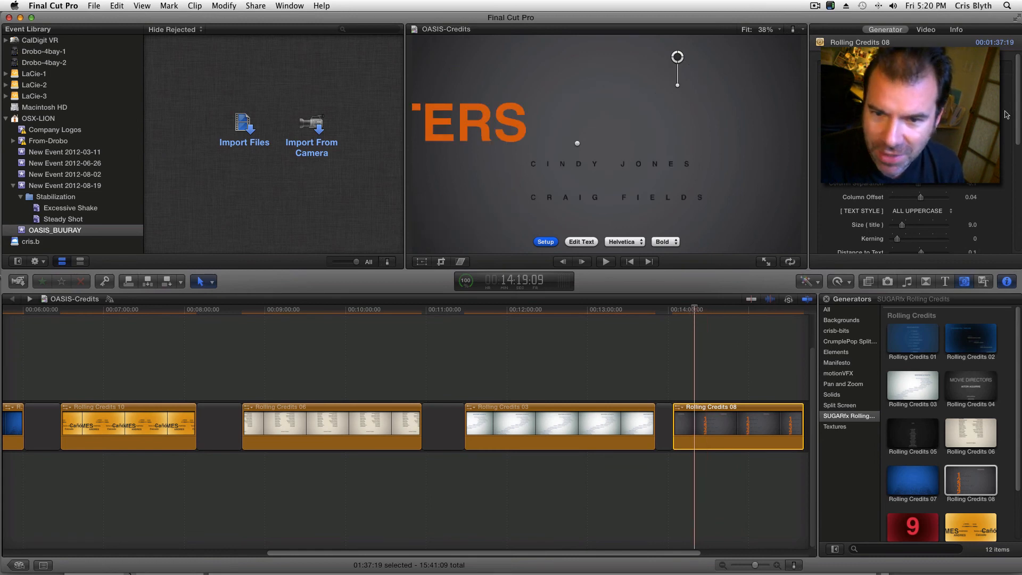
Step: Set the Rolling Credits 08 clip's credits size to 26.0 and its size bias to -31.0
scroll(1013, 113, down, 5)
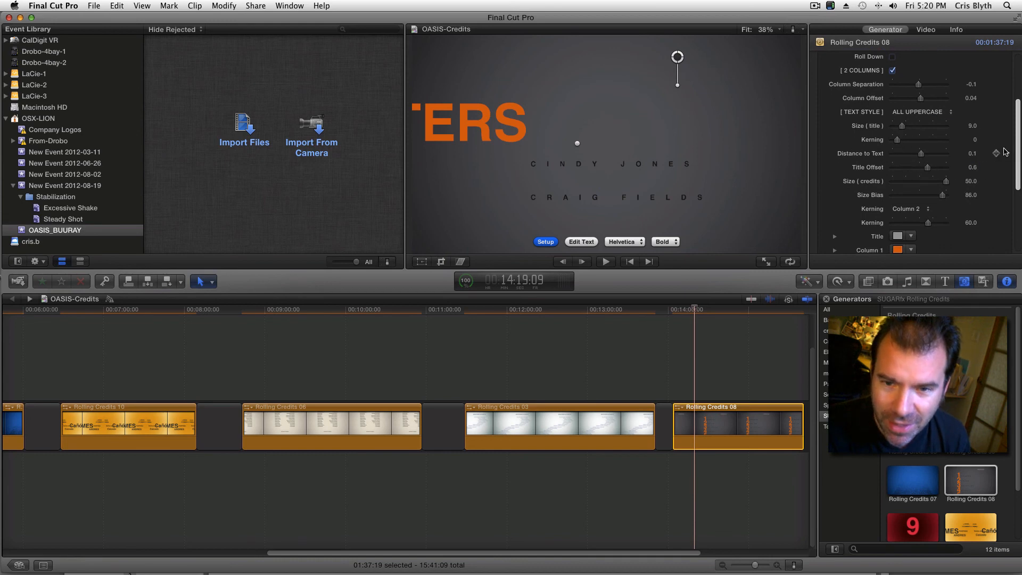
click(921, 182)
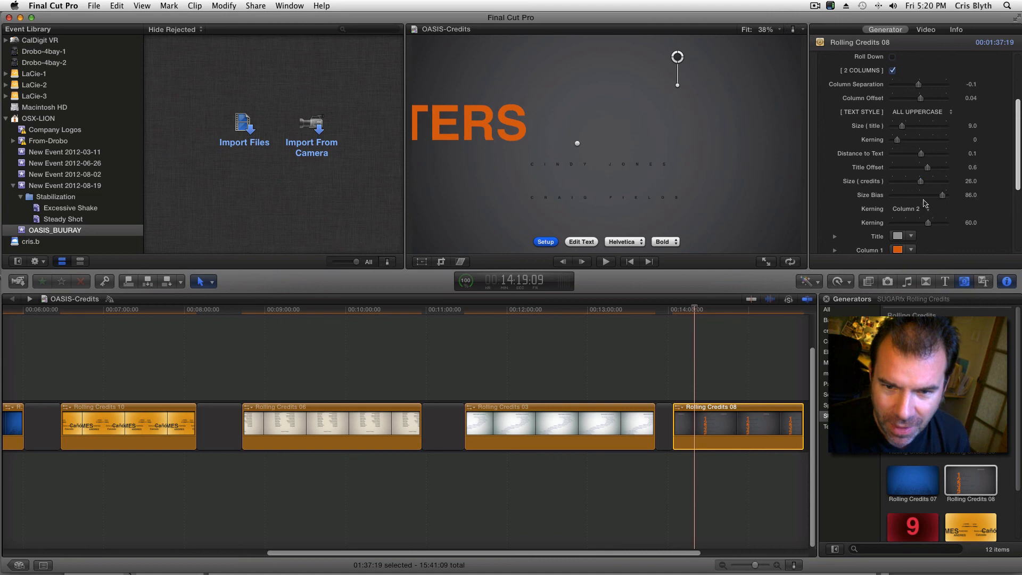
click(929, 196)
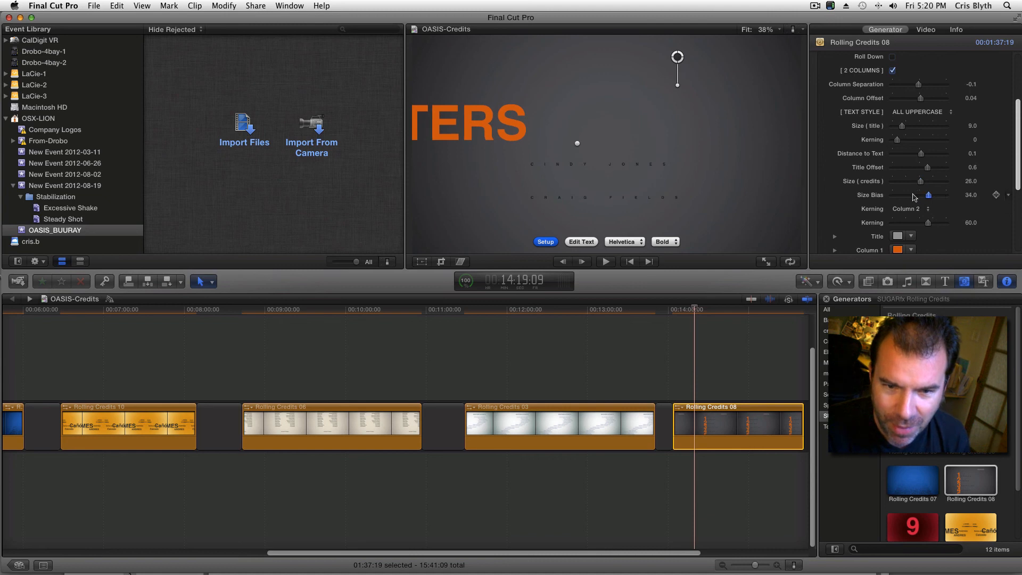
drag(909, 198, 908, 199)
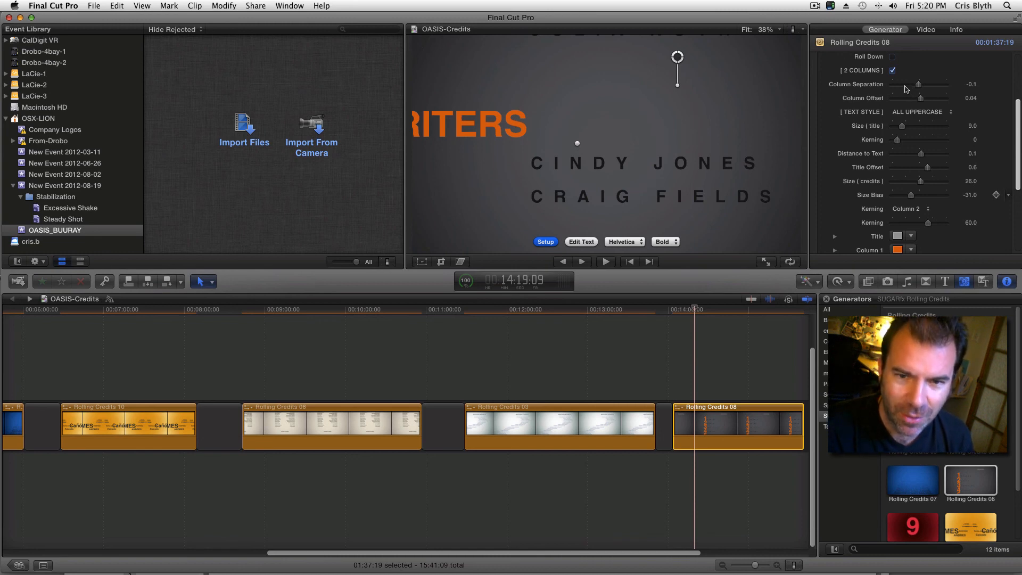
Step: Set the column separation of Rolling Credits 08 to -0.19 and the credits size to 6.0
click(903, 86)
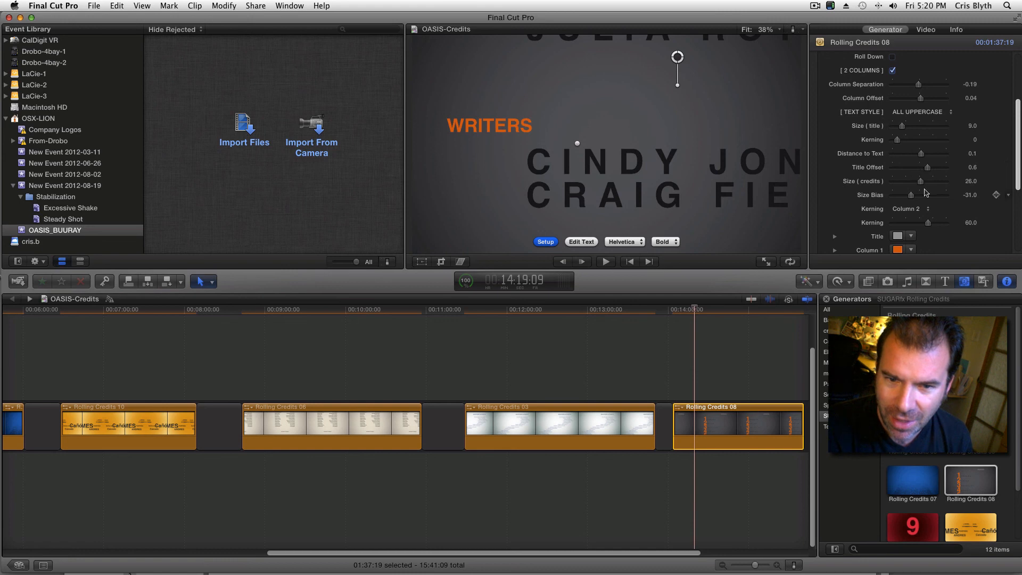
click(905, 183)
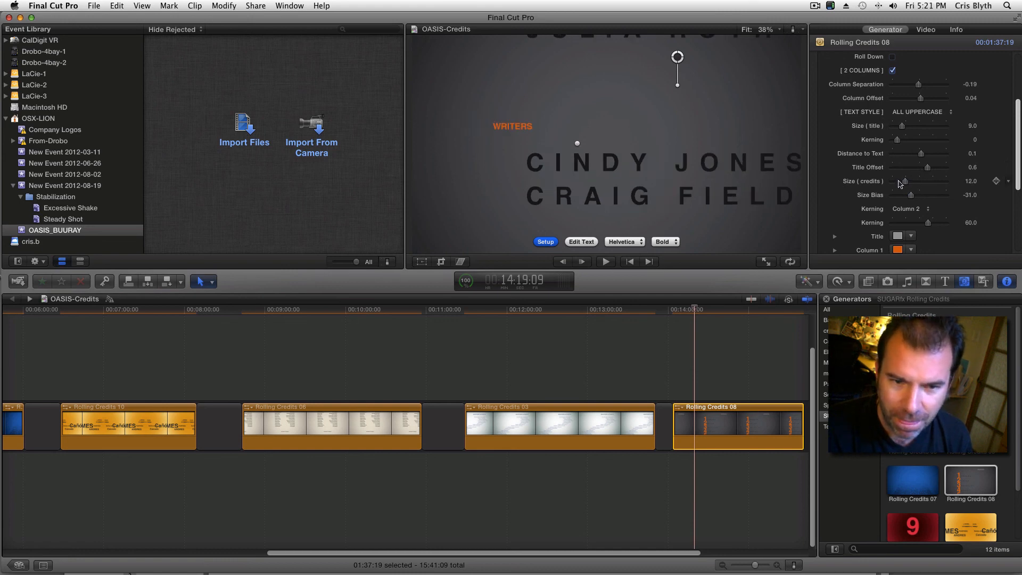
click(899, 182)
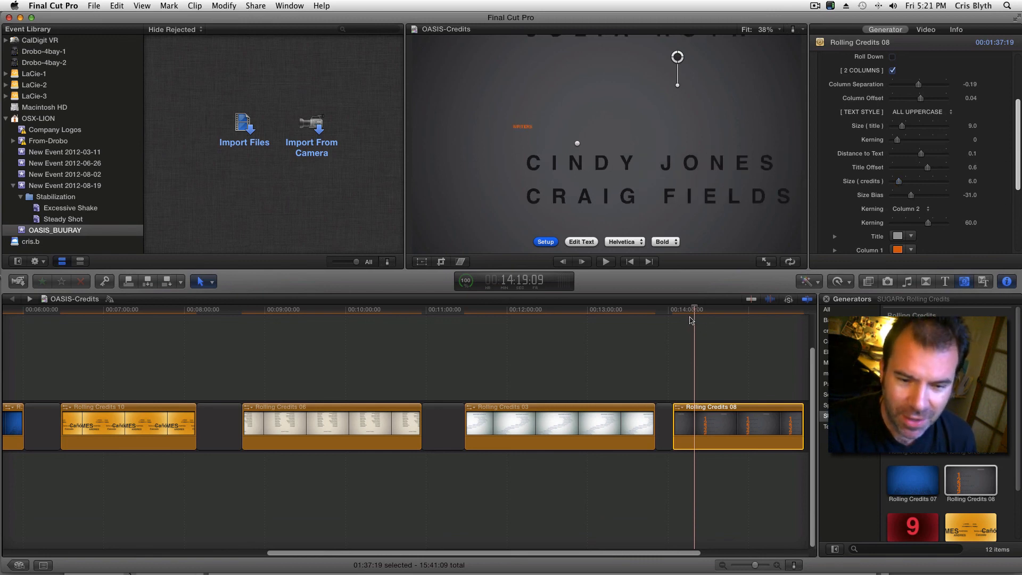
Step: Angle the roll direction of the credits diagonally and shift the text left and slightly down in the frame, previewing 14:33:10 and 14:48:14
drag(688, 310, 713, 309)
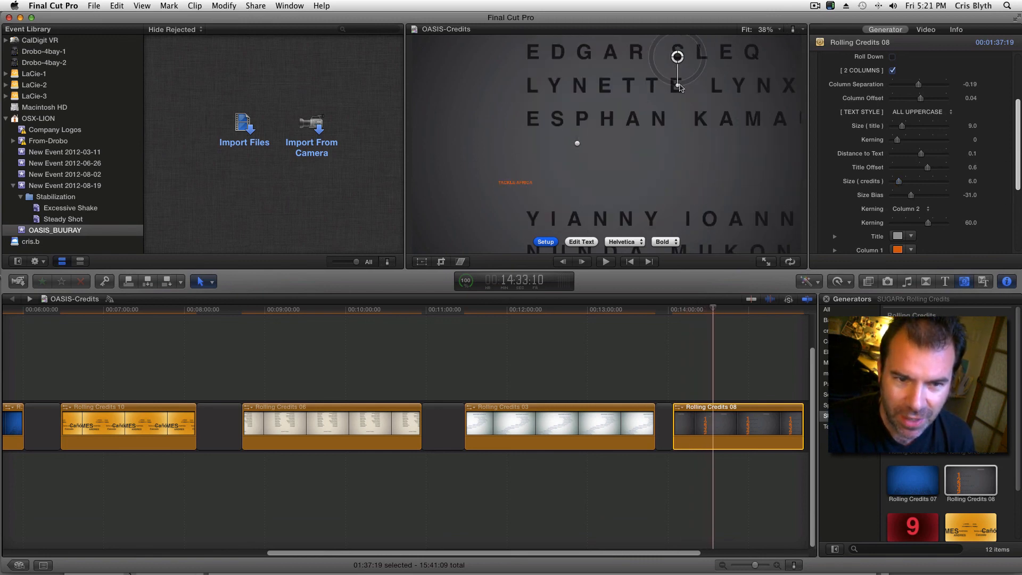
drag(680, 87, 701, 71)
drag(709, 311, 734, 309)
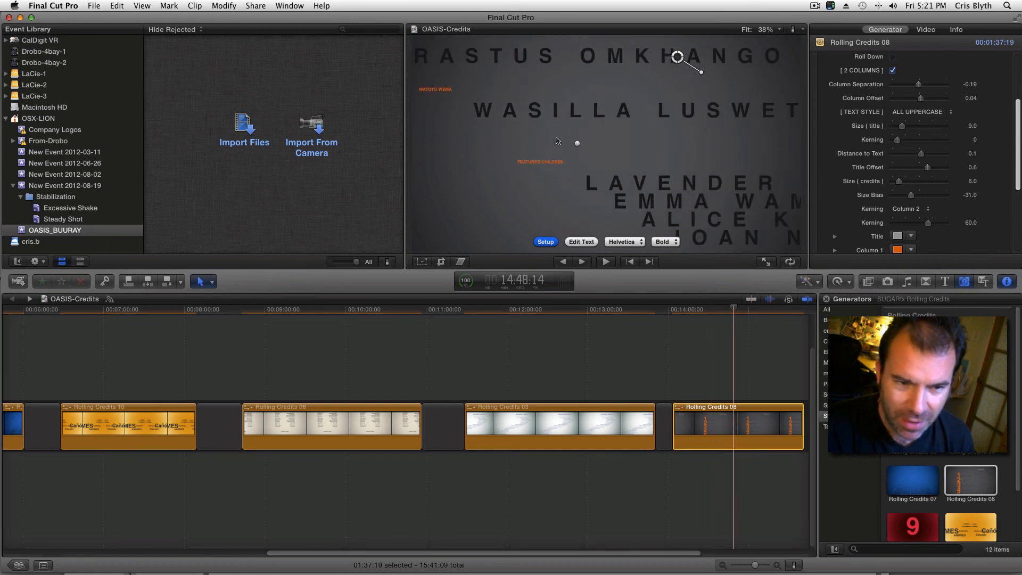
drag(577, 143, 558, 159)
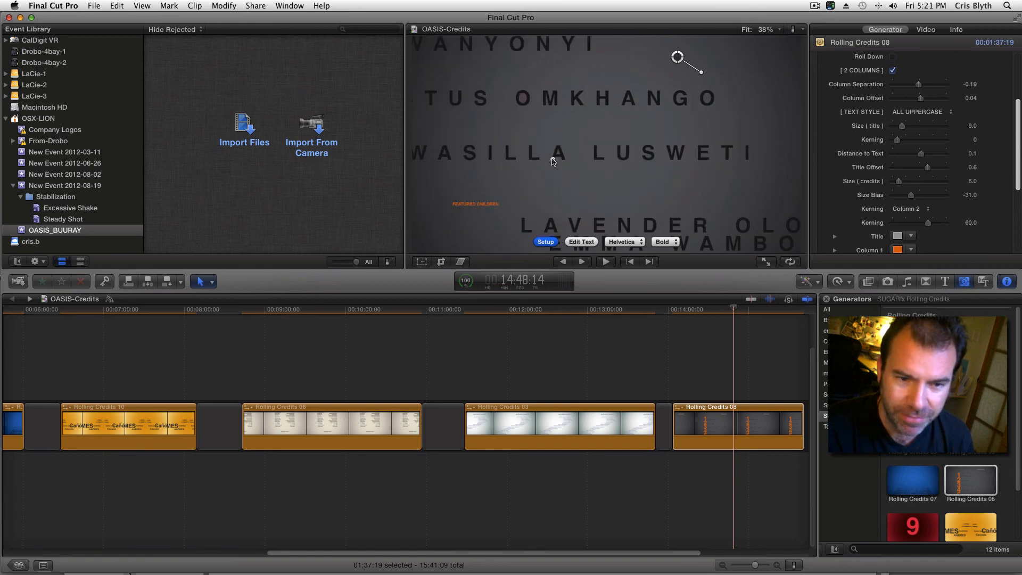
Step: Set the size bias to 2.0, and reposition the credits farther right with a less slanted diagonal roll
drag(910, 194, 919, 195)
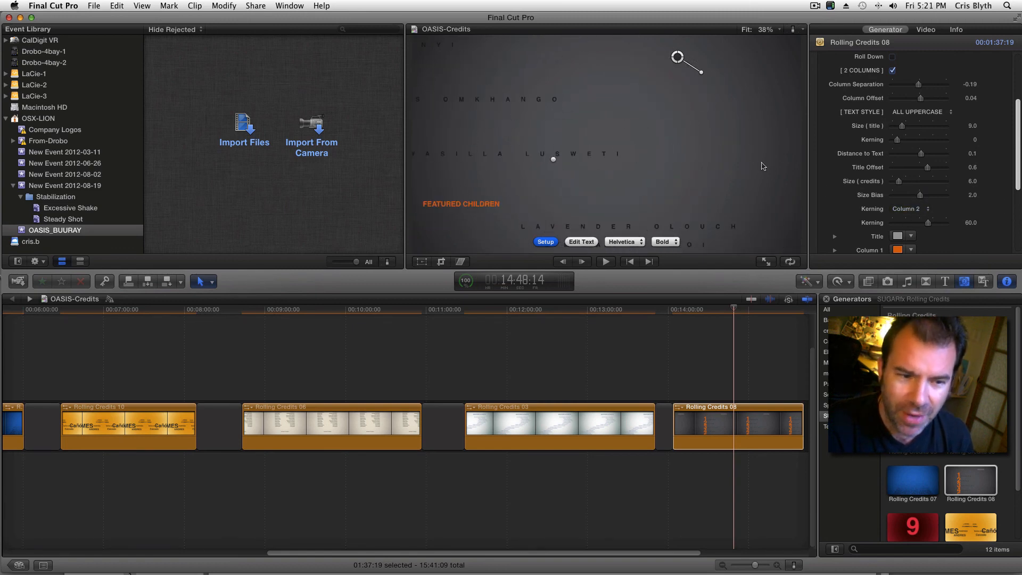
drag(554, 159, 588, 156)
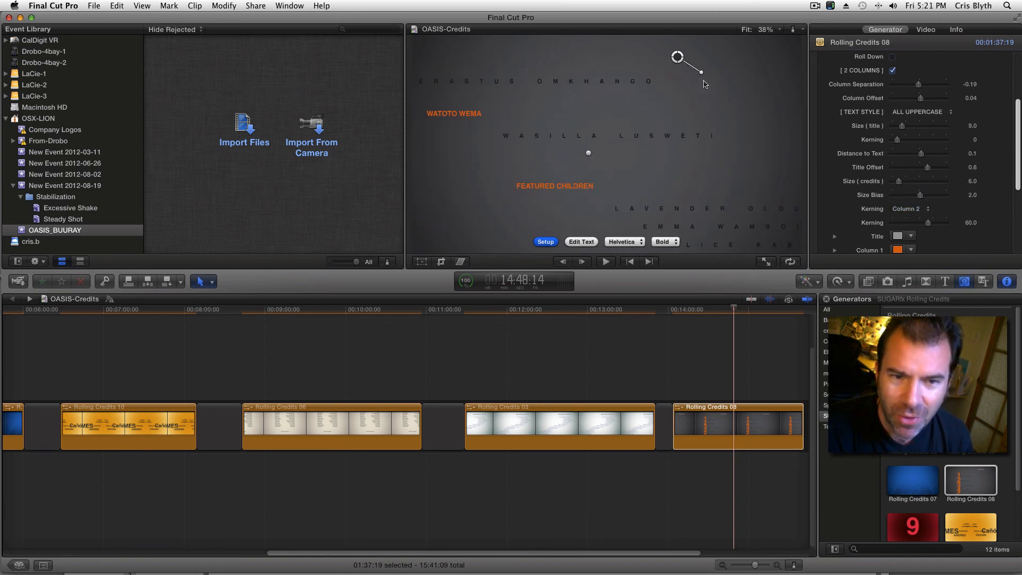
drag(701, 72, 692, 81)
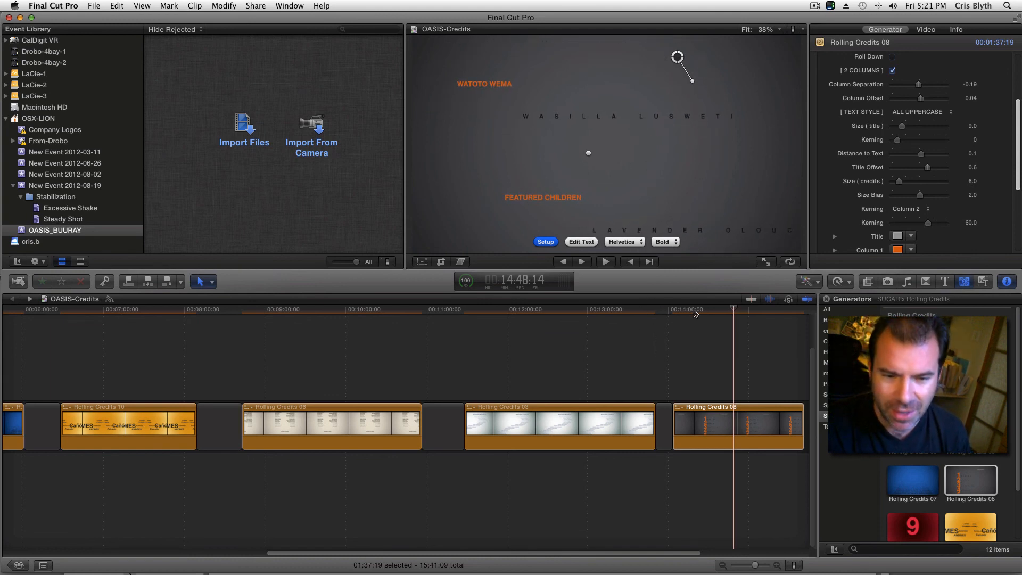
Step: Set the line separation of the credits to 6.9 with the playhead at 14:27:17
click(705, 311)
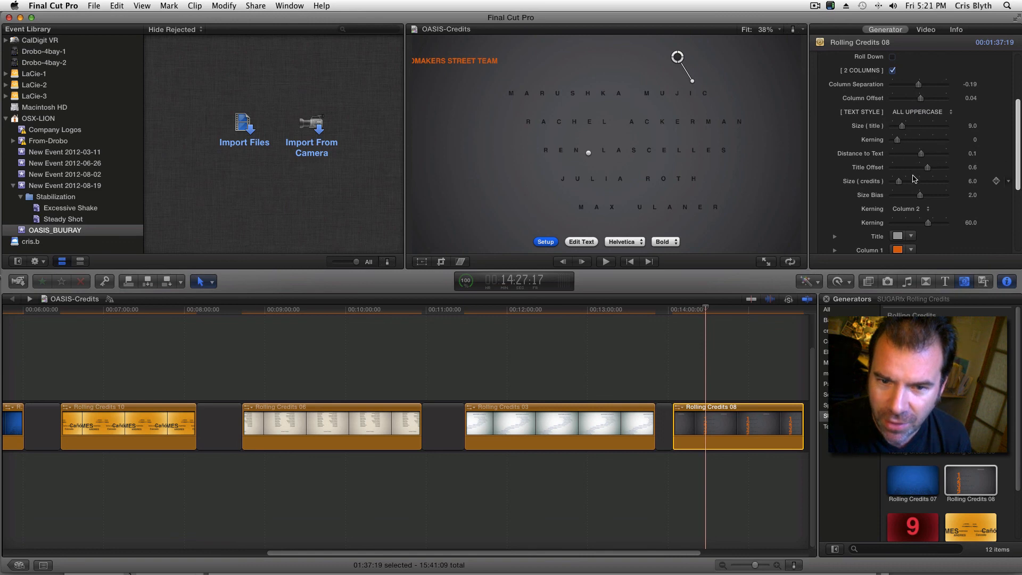
scroll(1010, 163, up, 4)
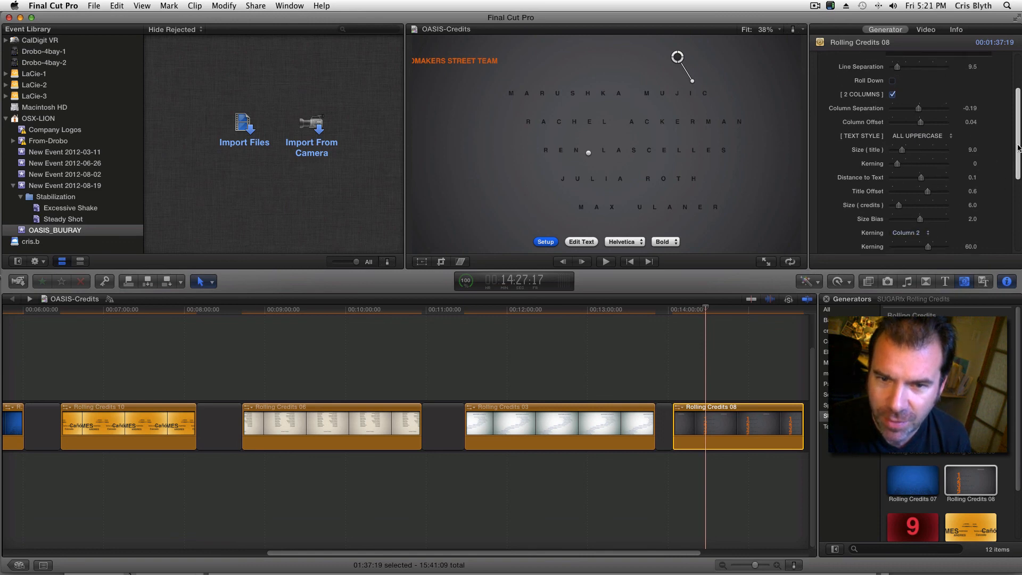
click(973, 117)
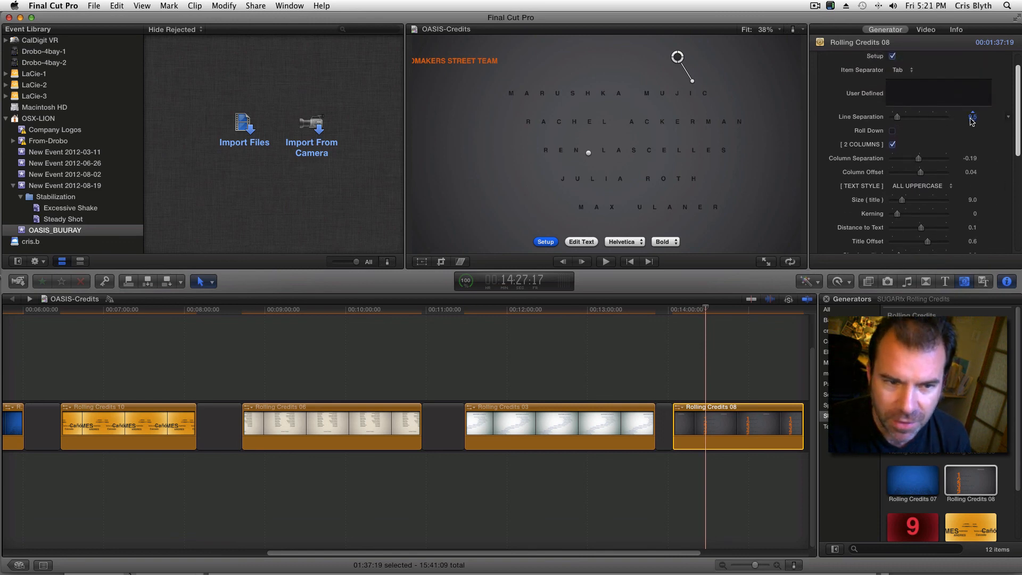
drag(970, 119, 970, 145)
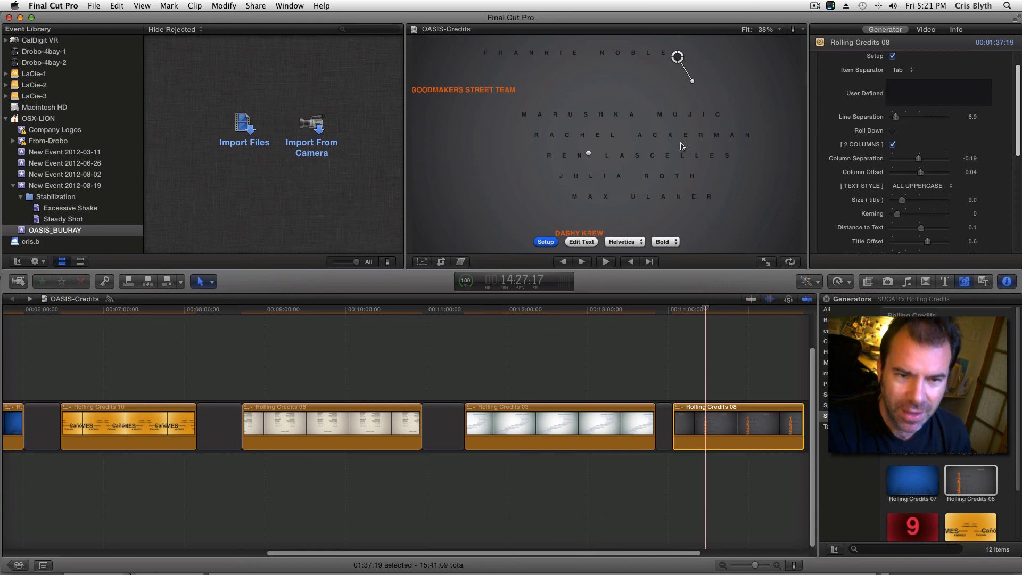
Step: Shift the credits right, with the rotation control placed in the lower-left area of the frame, and play the roll from 14:18:10
drag(675, 58, 707, 62)
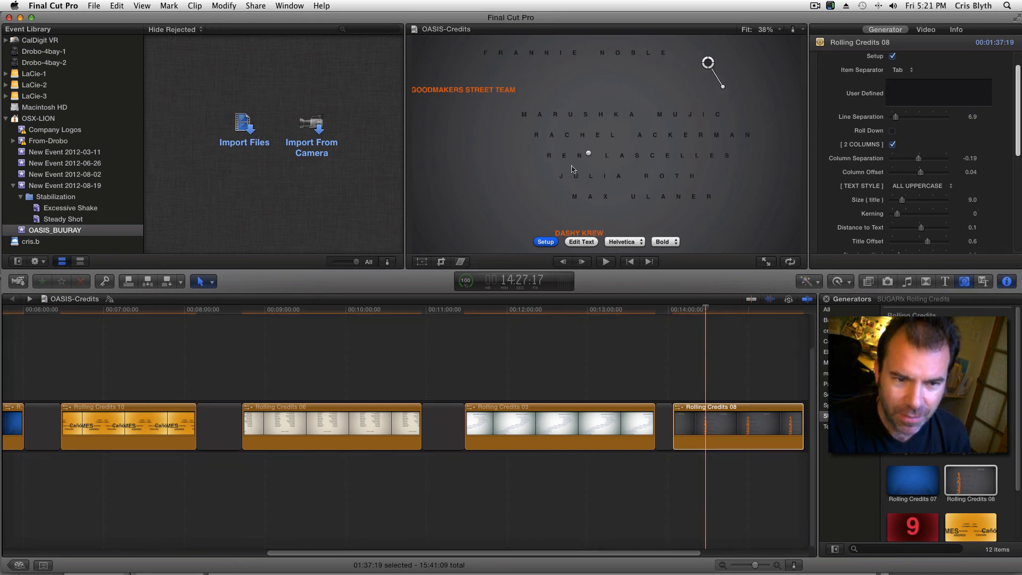
drag(589, 154, 607, 155)
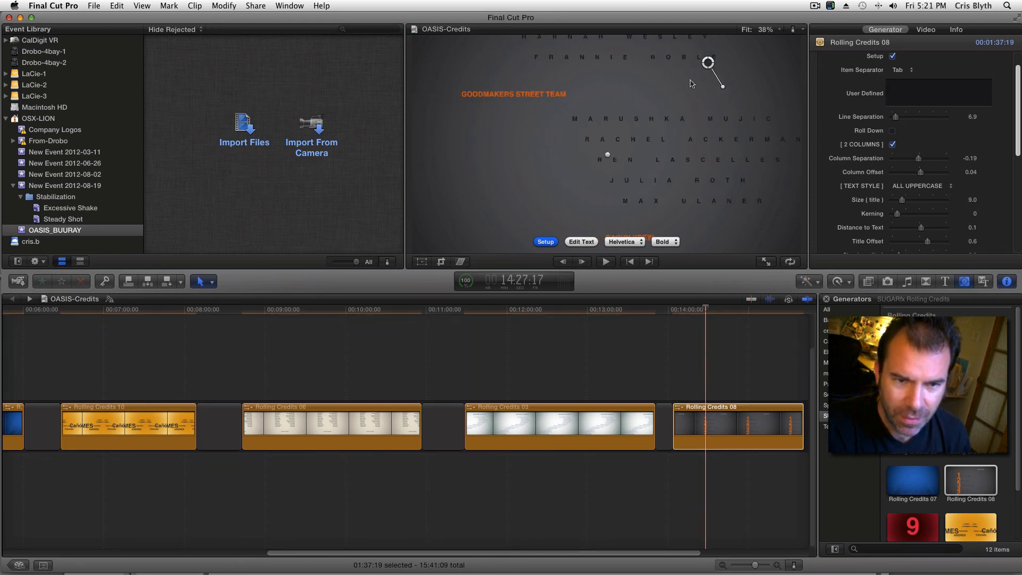
drag(704, 68, 463, 204)
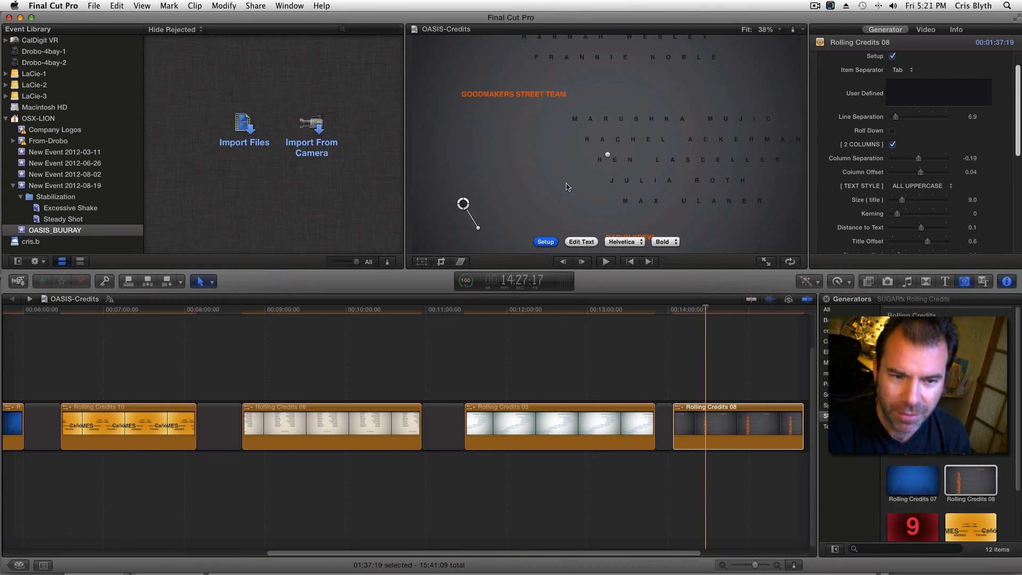
click(693, 308)
key(space)
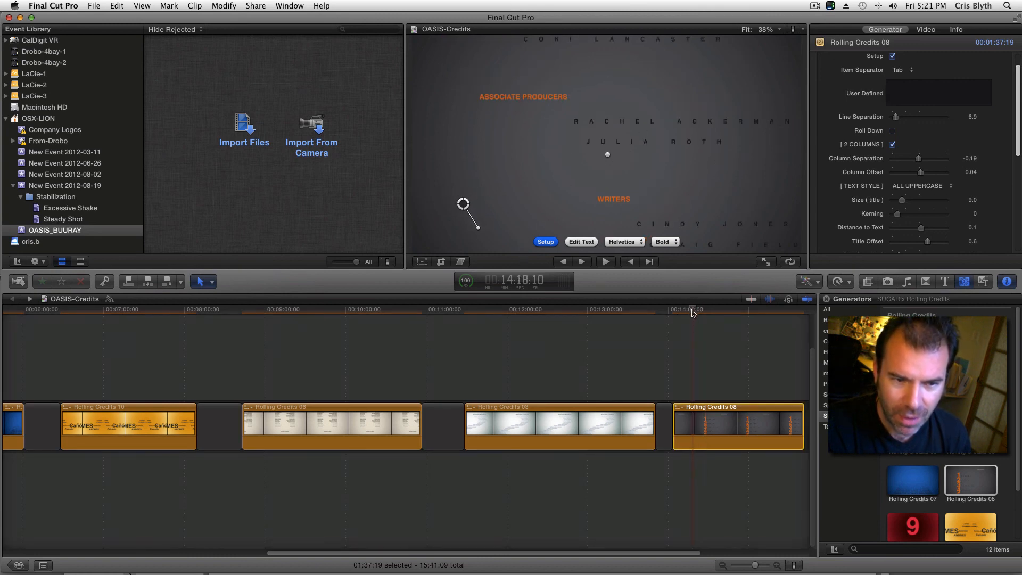